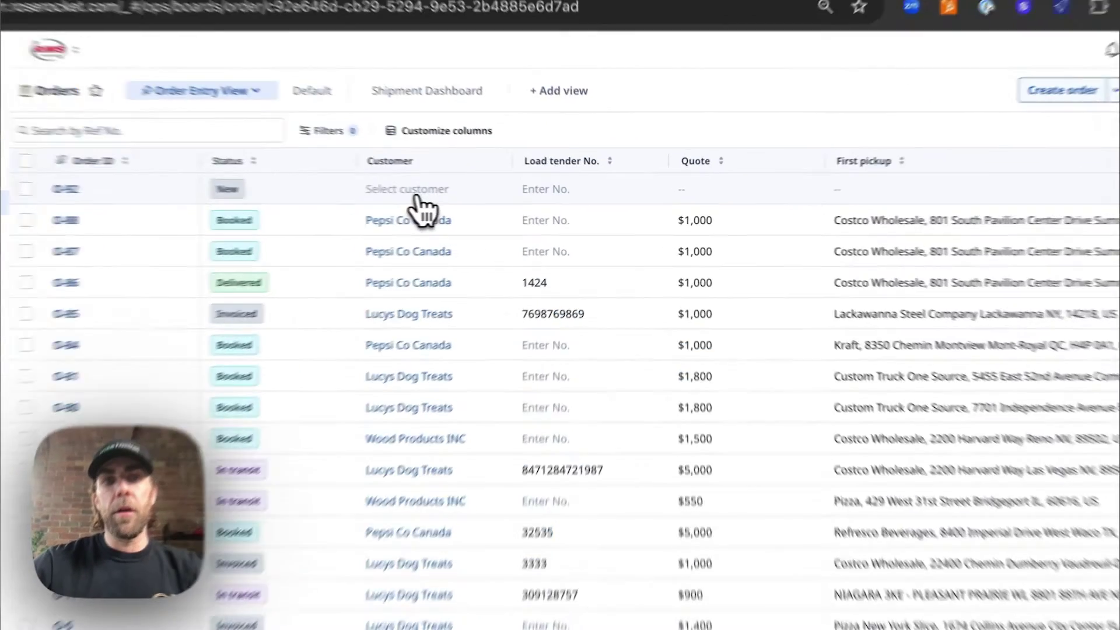
# Step: Set the order's customer to Lucys Dog Treats and enter load tender number 2335675
pyautogui.click(416, 197)
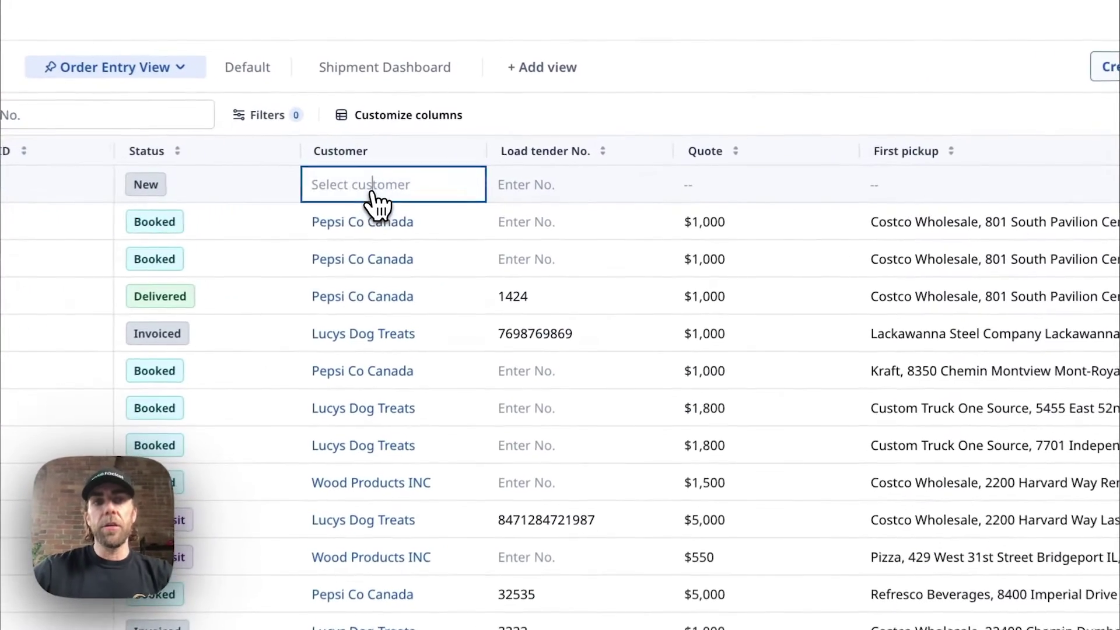
pyautogui.click(315, 318)
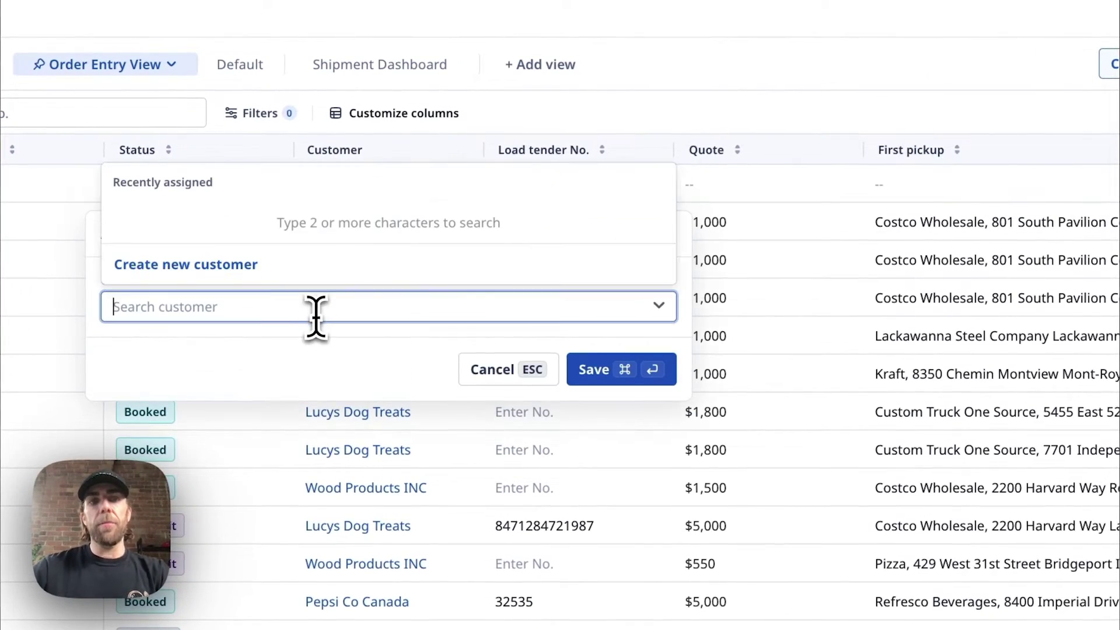
pyautogui.write('lucy')
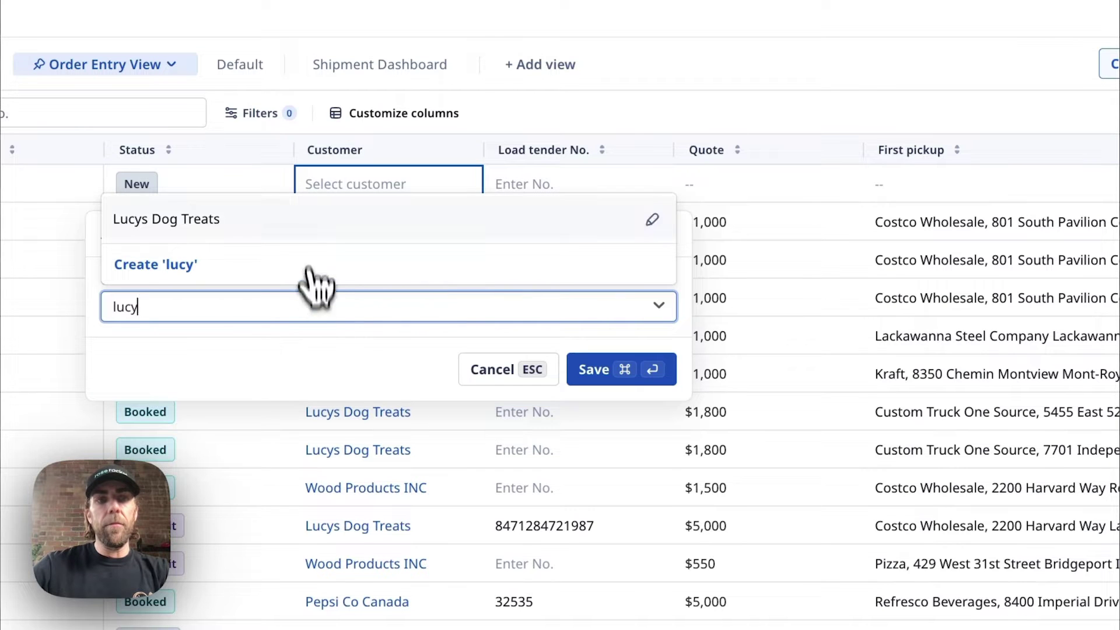
pyautogui.click(317, 220)
pyautogui.click(608, 374)
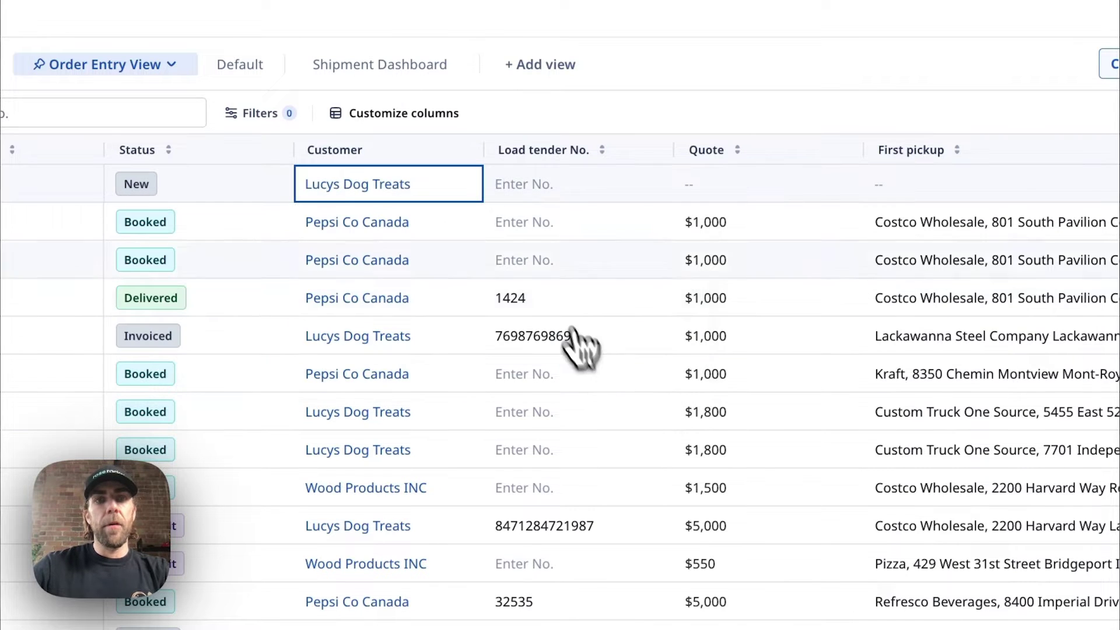
pyautogui.click(528, 185)
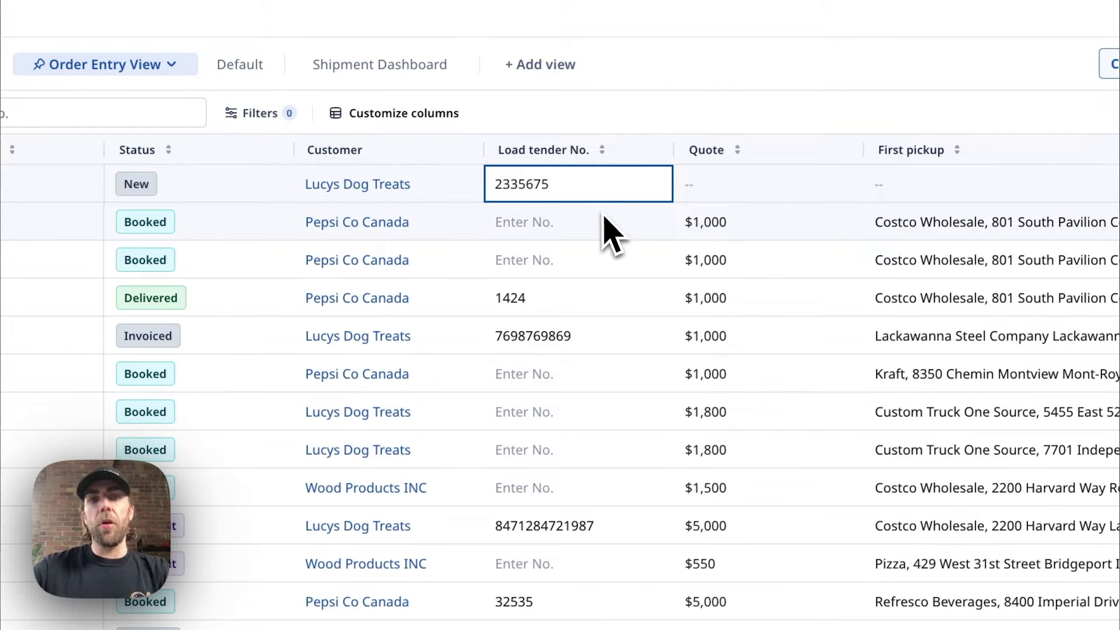
pyautogui.press('Tab')
# Step: Add a $1,000 rate to the order's quote and save it
pyautogui.click(816, 193)
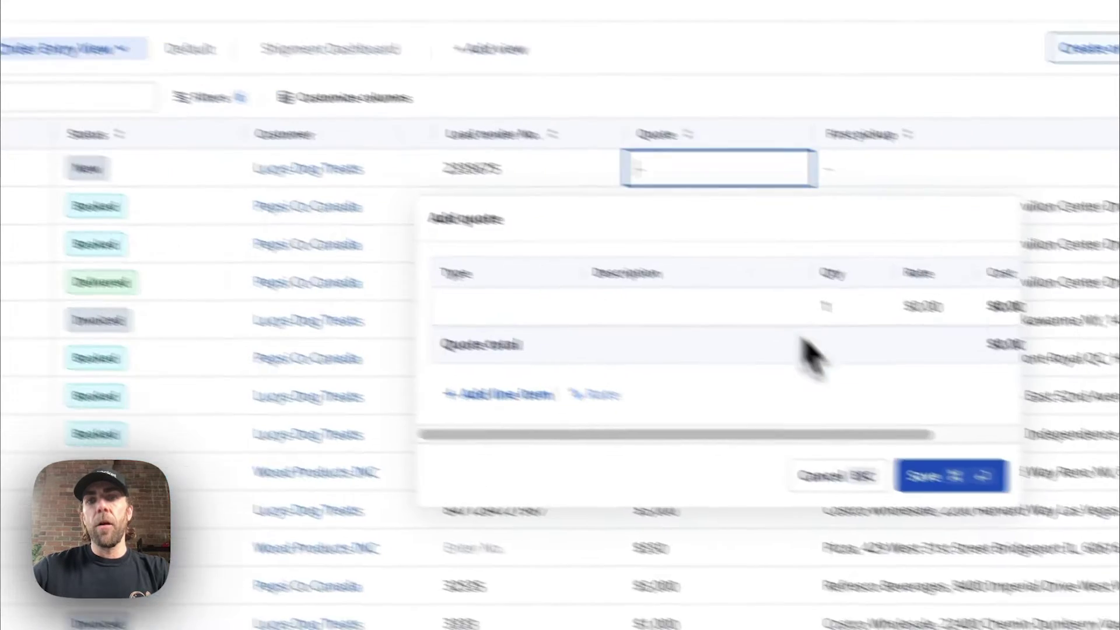
pyautogui.click(951, 325)
pyautogui.write('1,000')
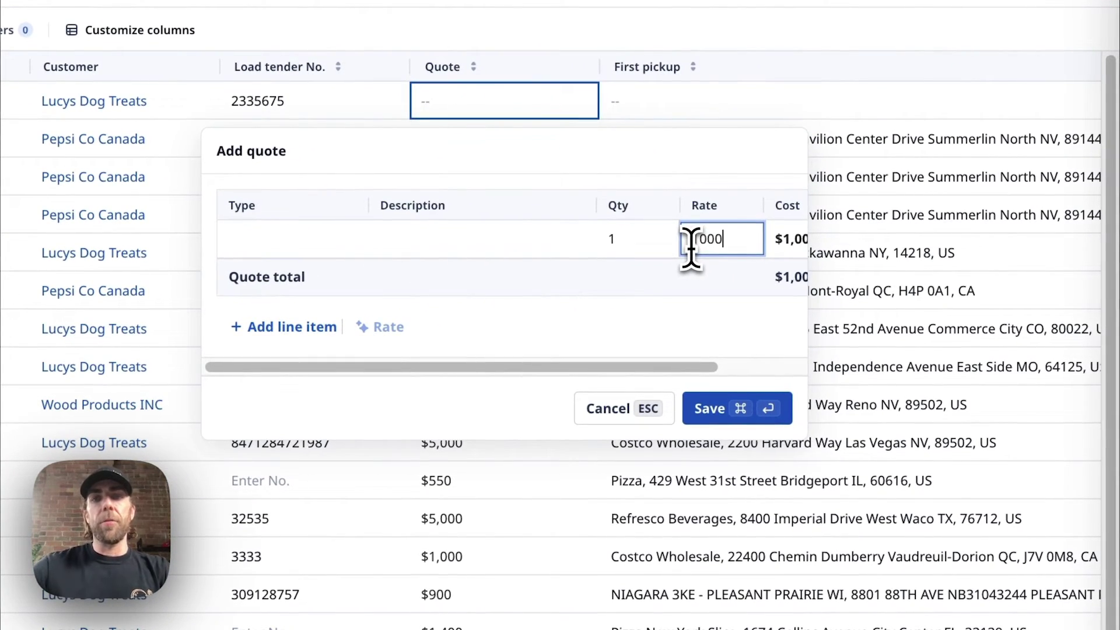
pyautogui.click(717, 410)
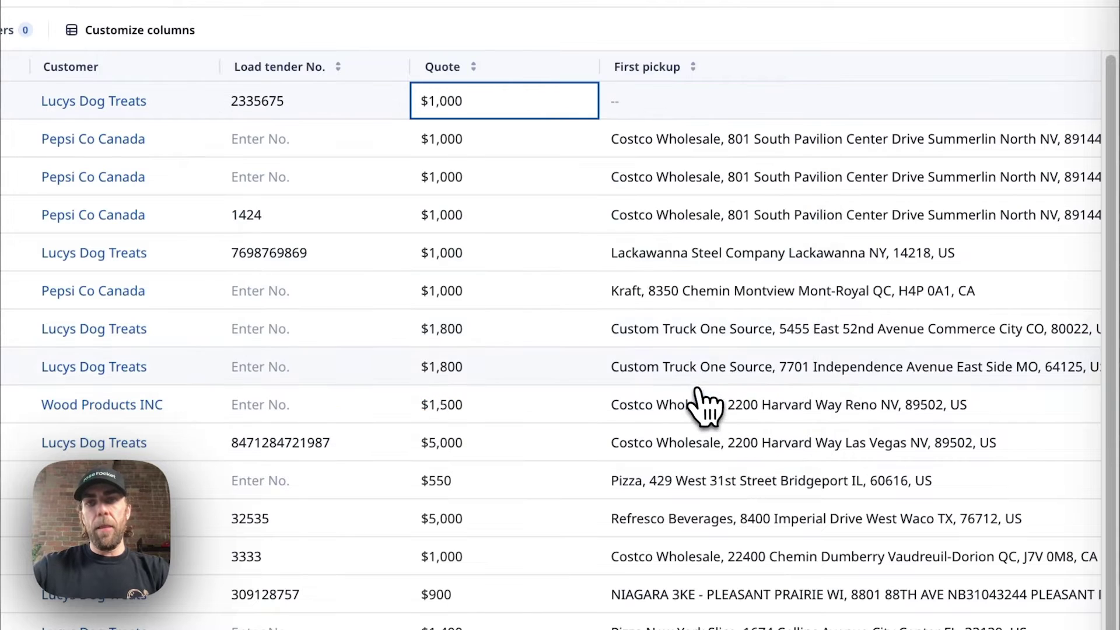
# Step: Add the first pickup at the Reno Costco on March 21 at 16:00
pyautogui.click(618, 105)
pyautogui.click(619, 228)
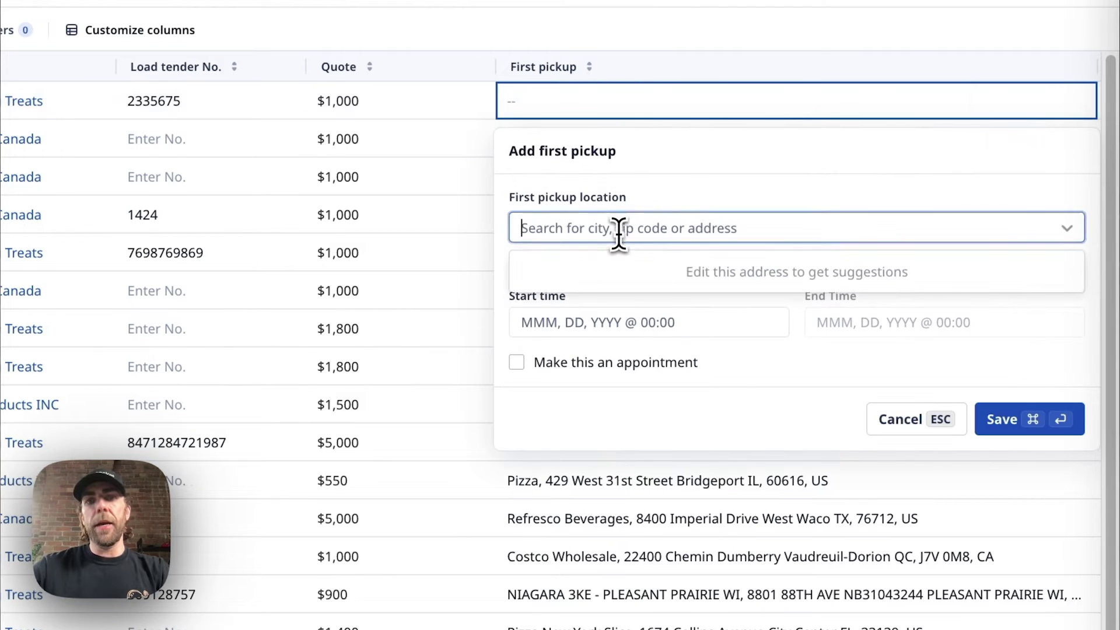
pyautogui.write('c')
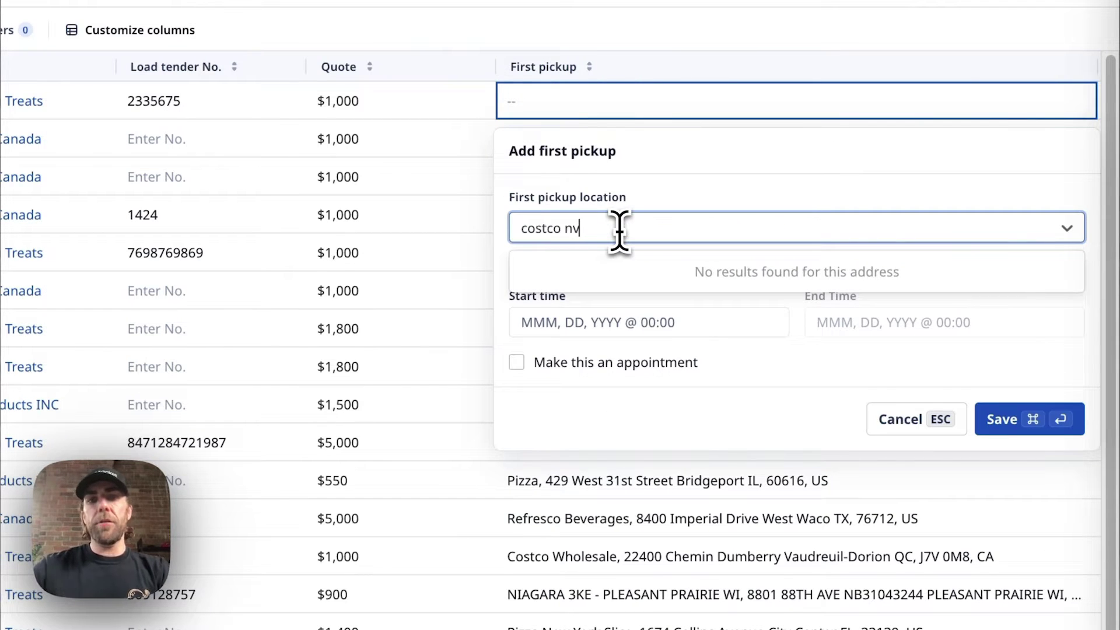
pyautogui.write('ostco nv')
pyautogui.click(626, 273)
pyautogui.click(577, 326)
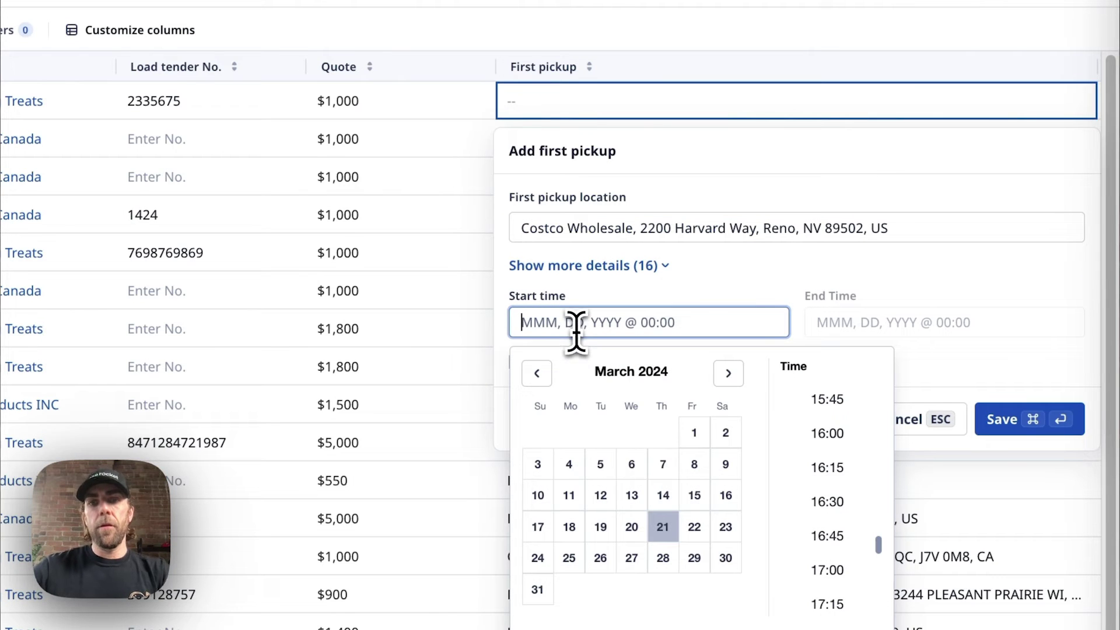
pyautogui.click(663, 527)
pyautogui.click(825, 432)
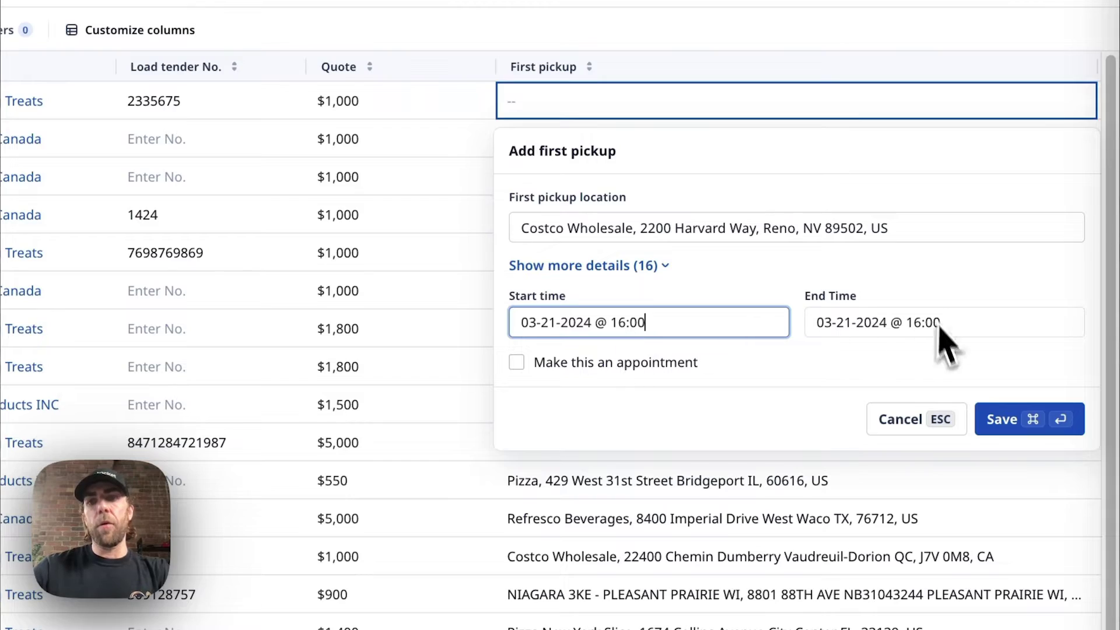
pyautogui.click(1012, 423)
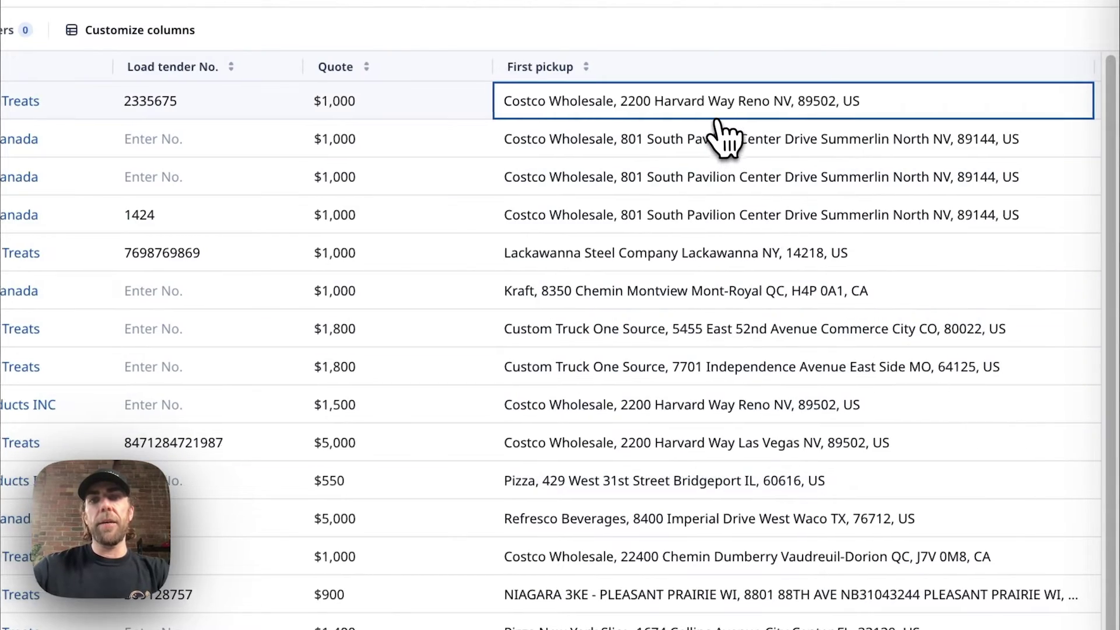
# Step: Add the last delivery at the Showers Drive Walmart, Mountain View, March 25, 01:00–02:00
pyautogui.hscroll(10, 718, 121)
pyautogui.click(715, 104)
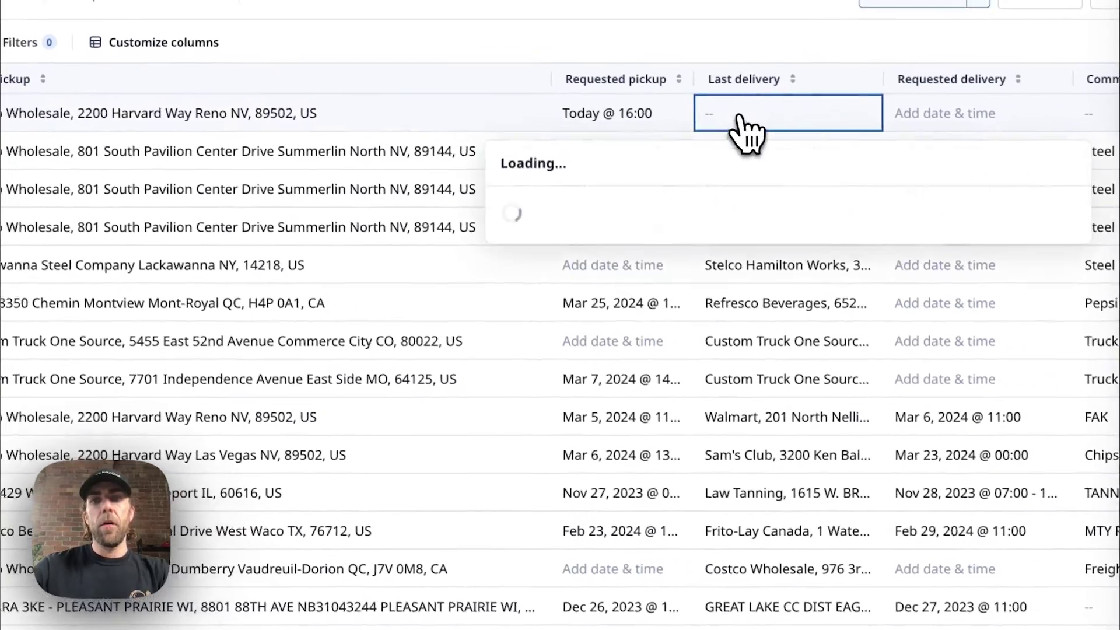
pyautogui.click(665, 240)
pyautogui.write('walmart')
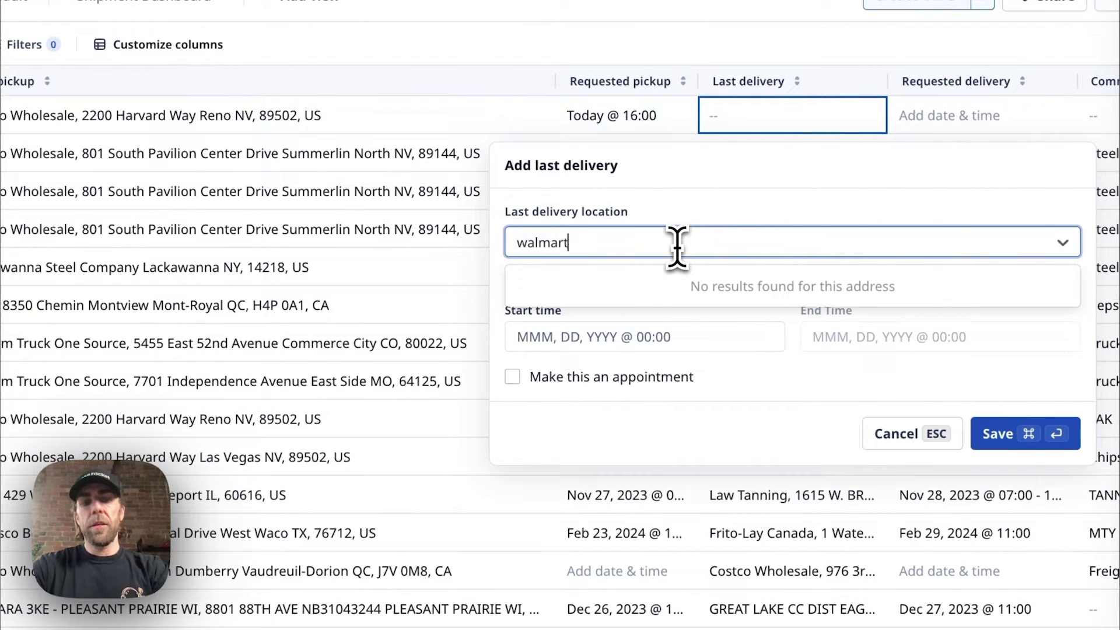
pyautogui.write(' calif')
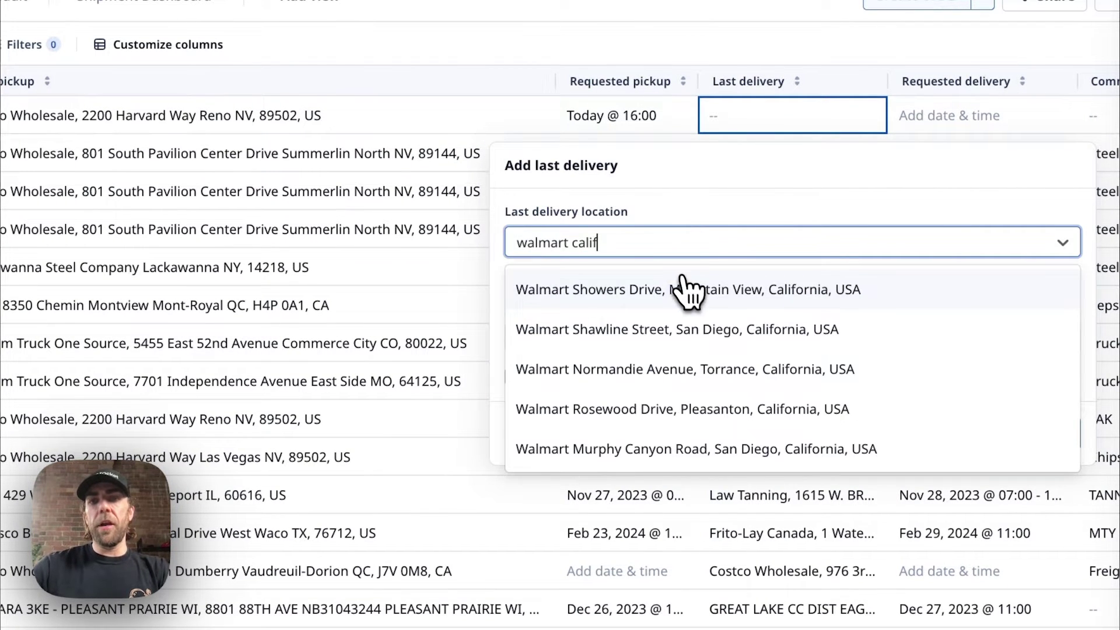
pyautogui.click(680, 283)
pyautogui.click(630, 349)
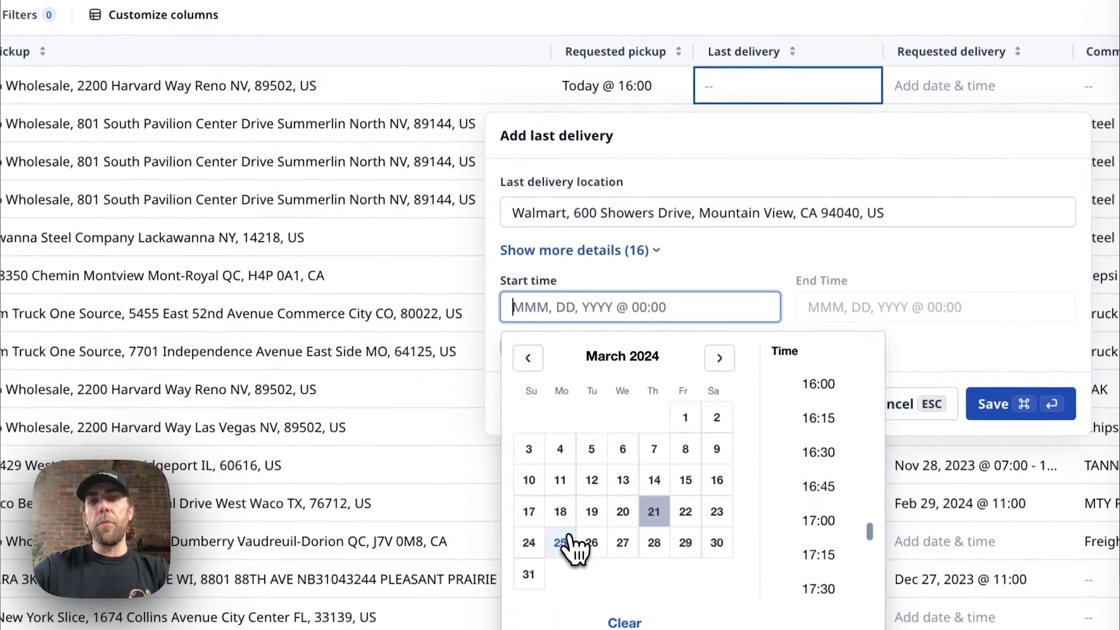
pyautogui.click(564, 572)
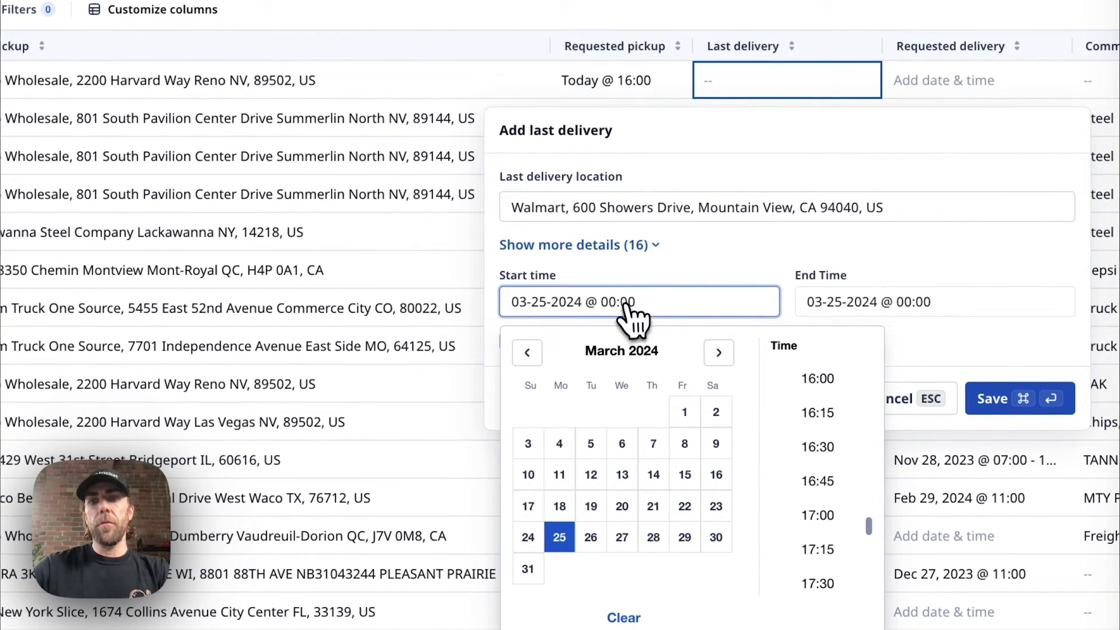
pyautogui.press('BackSpace')
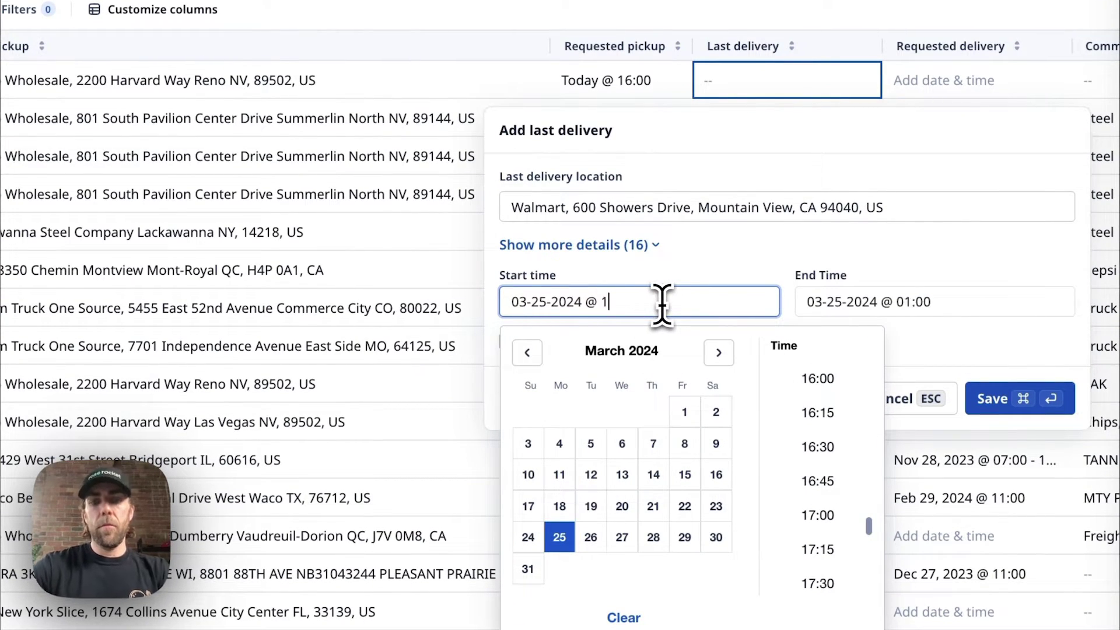
pyautogui.write('1:00')
pyautogui.press('Tab')
pyautogui.press('Right')
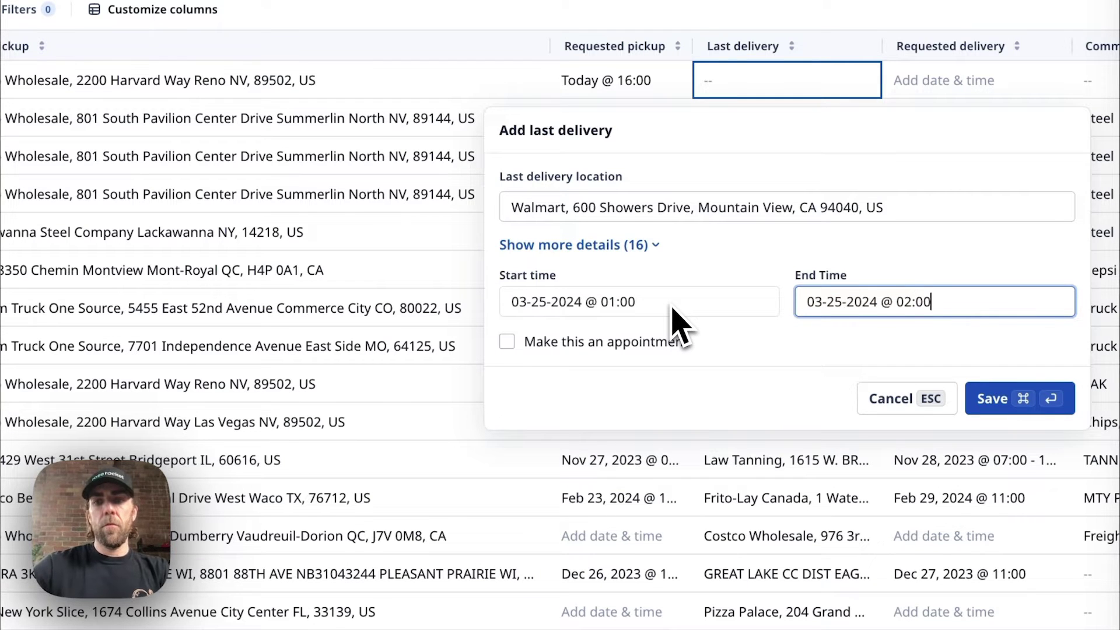
pyautogui.press('super+Return')
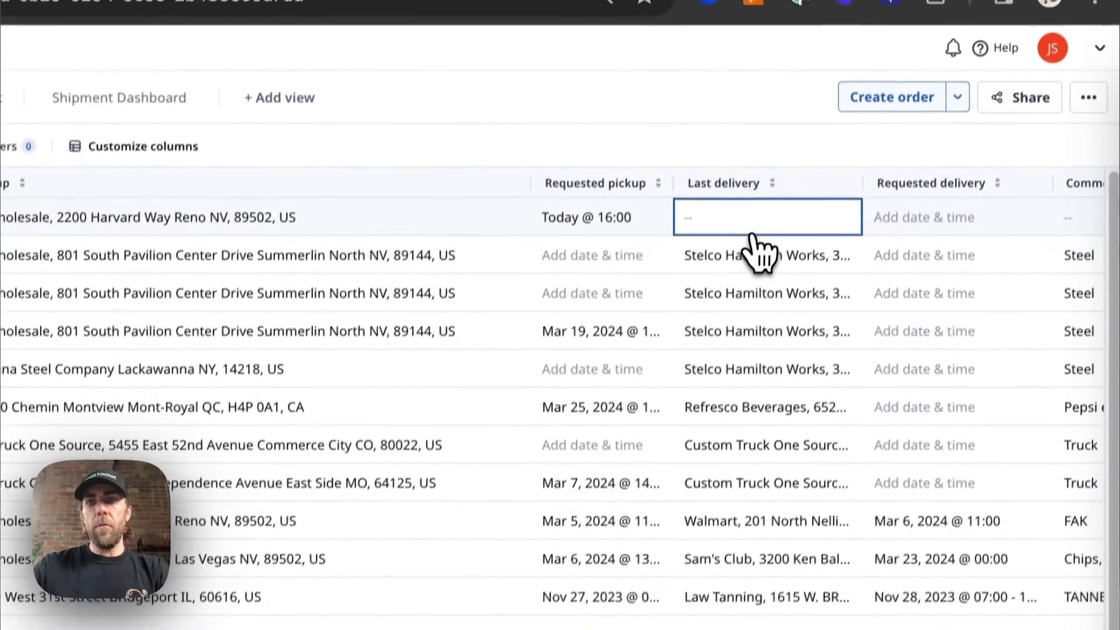
pyautogui.hscroll(6, 741, 256)
# Step: Add a STORE TRANSFER commodity line of 25 weighing 40,000 lbs
pyautogui.click(730, 258)
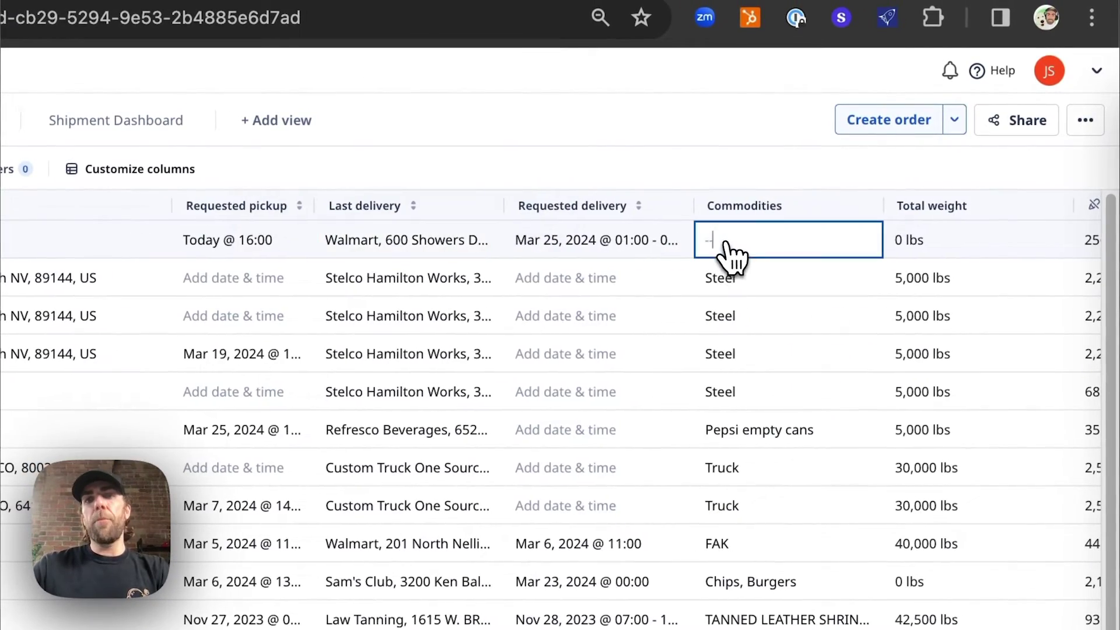
pyautogui.click(578, 378)
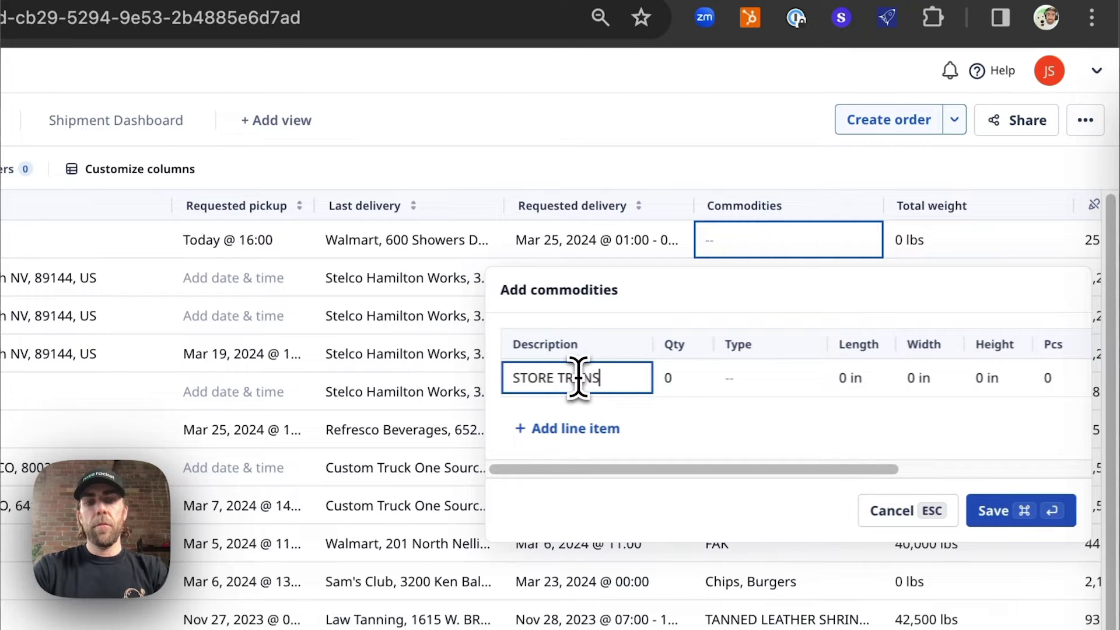
pyautogui.press('Tab')
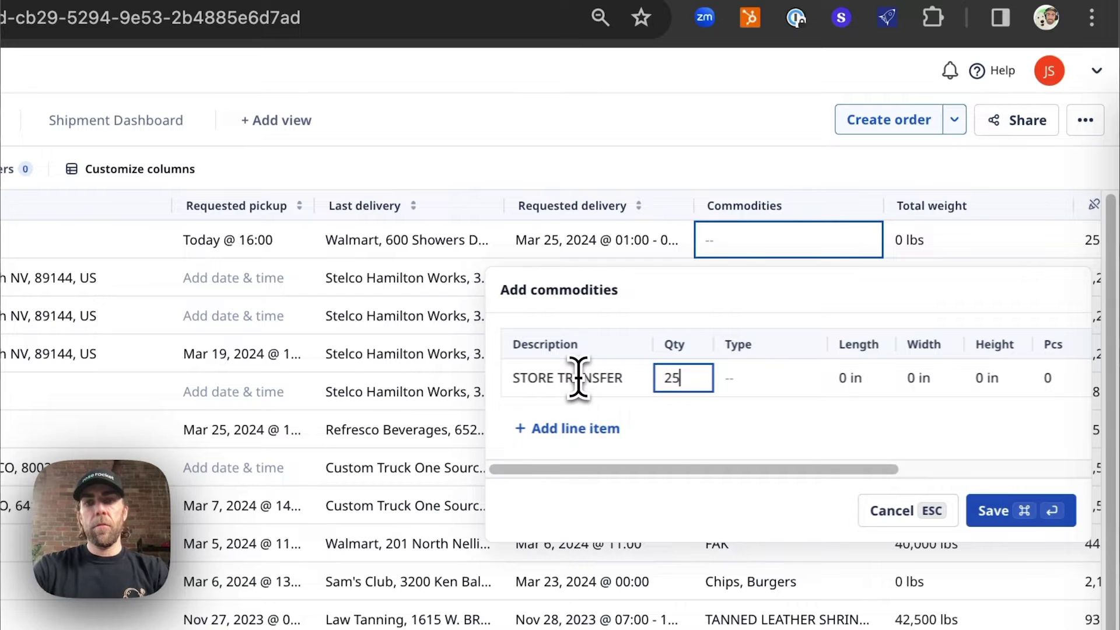
pyautogui.press('Tab')
pyautogui.press('Tab')
pyautogui.press('Tab')
pyautogui.press('Tab')
pyautogui.press('Tab')
pyautogui.press('Tab')
pyautogui.press('Tab')
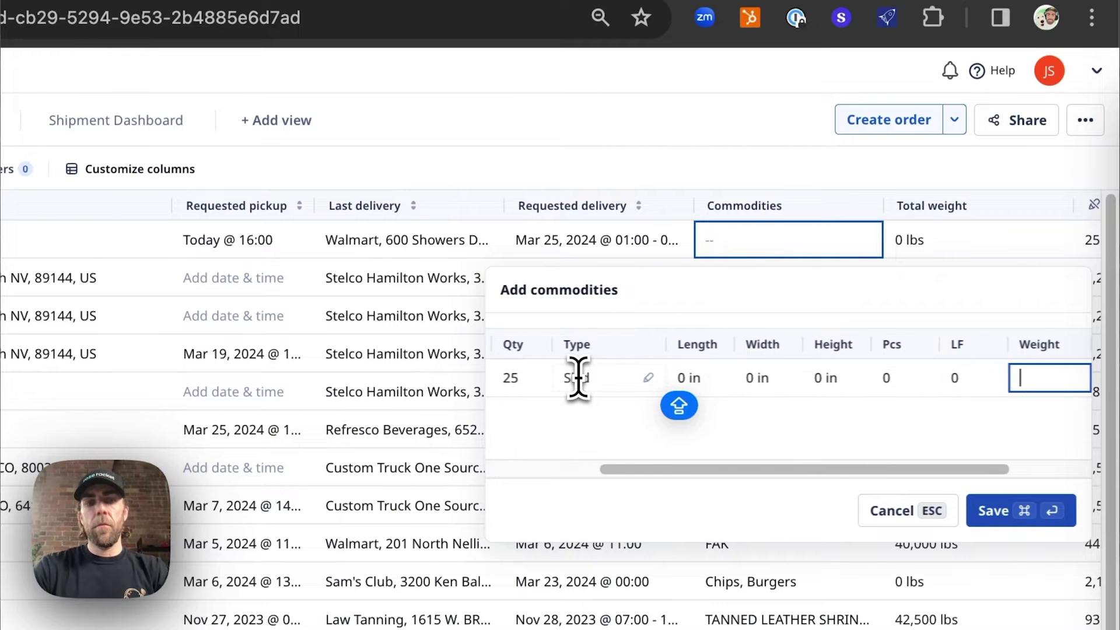
pyautogui.write('40,000')
pyautogui.press('super+Return')
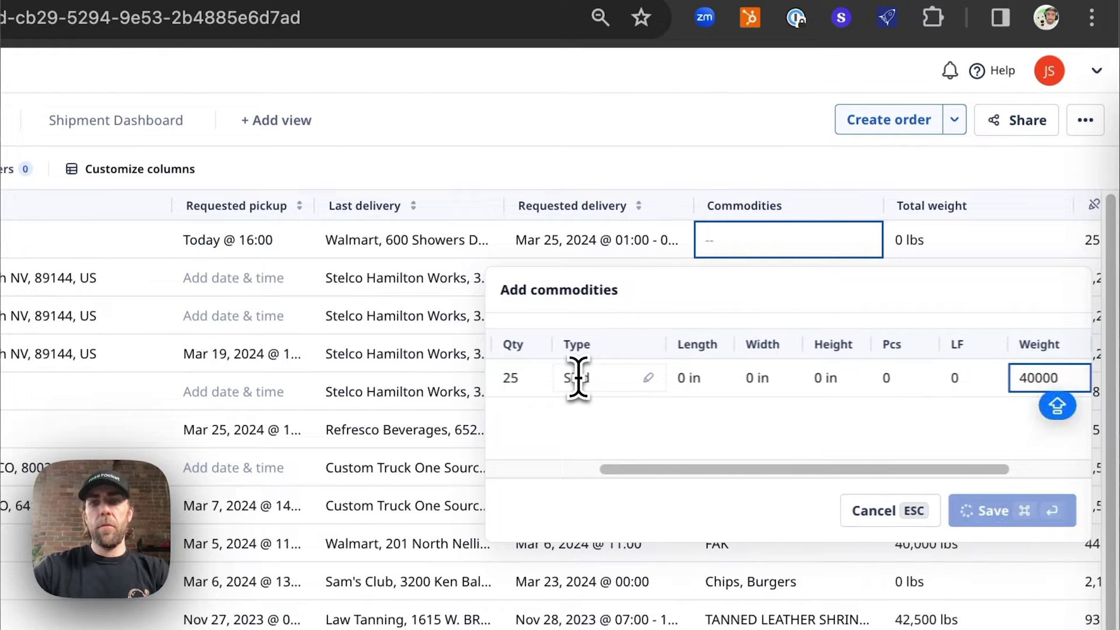
# Step: Enter HANDLE WITH CARE as O-92's special instructions
pyautogui.hscroll(5, 823, 257)
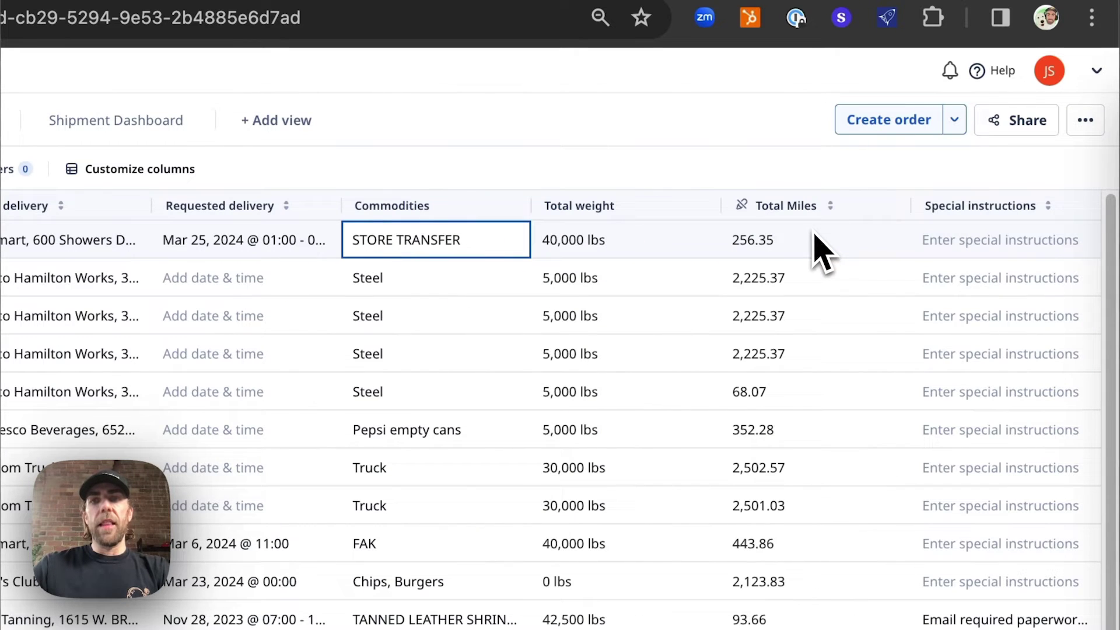
pyautogui.click(1000, 242)
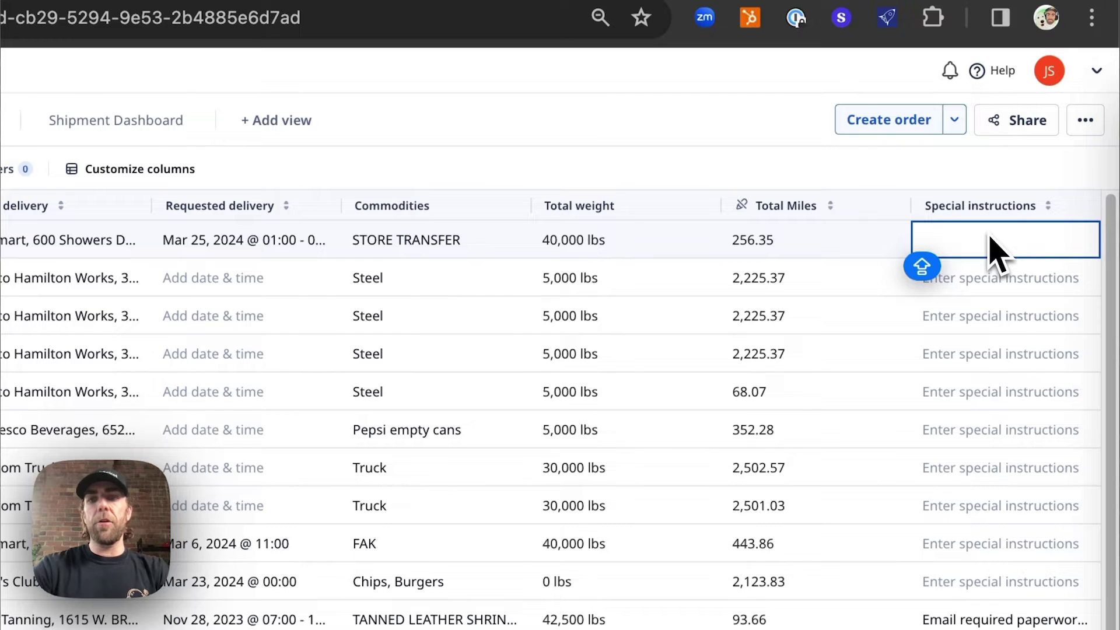
pyautogui.write('HANDLE')
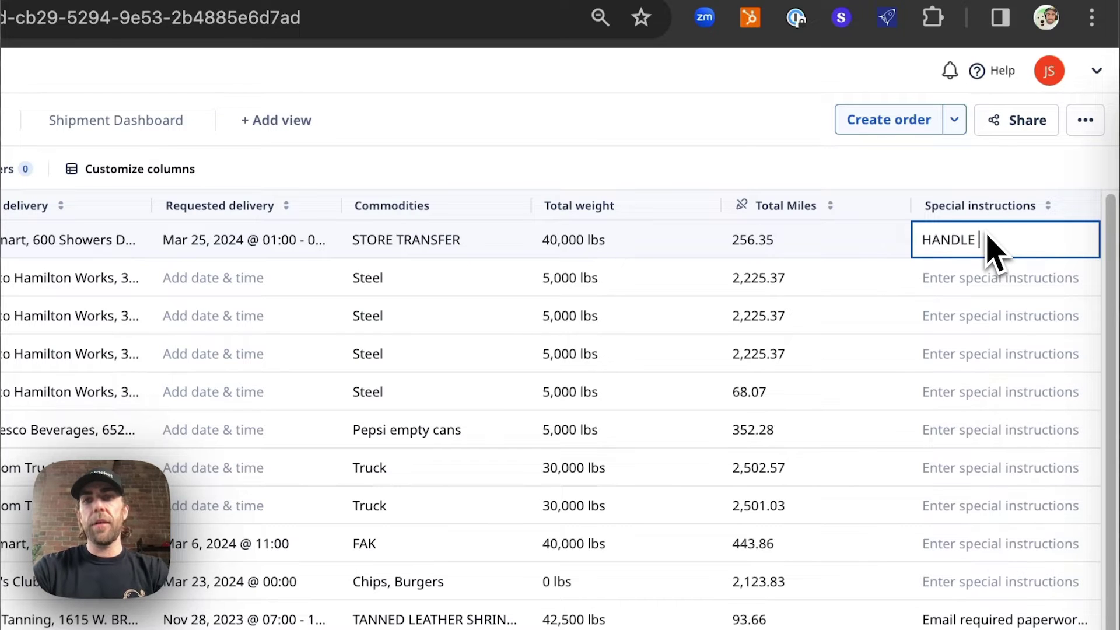
pyautogui.write(' WITH CARE')
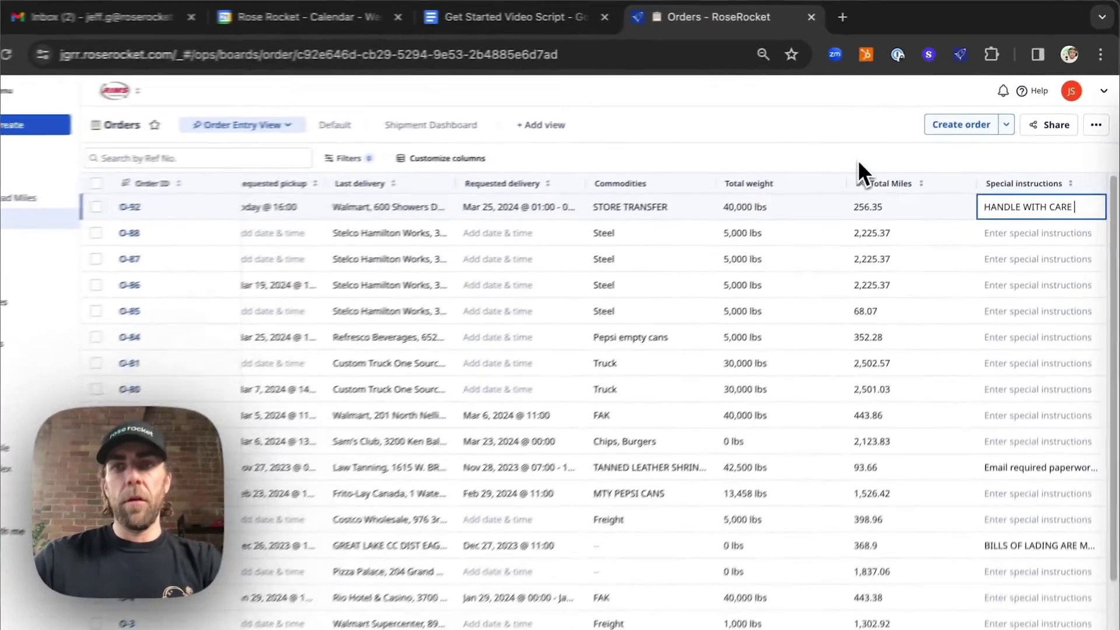
# Step: Save the special instructions, duplicate order O-92 as O-93, and start another new order
pyautogui.press('Return')
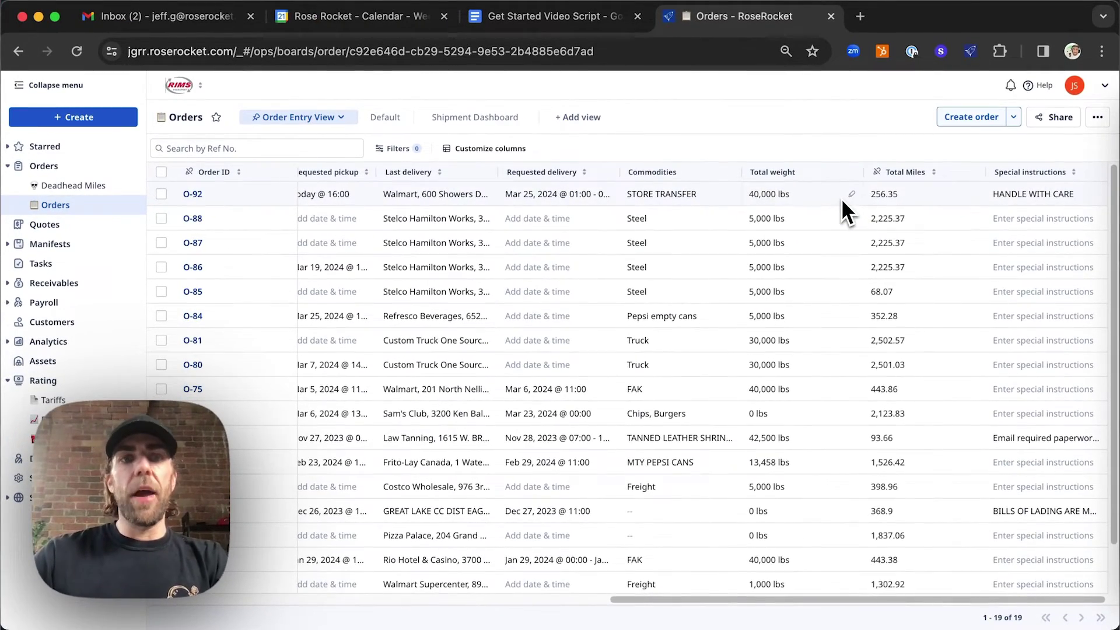
pyautogui.hscroll(-10, 841, 198)
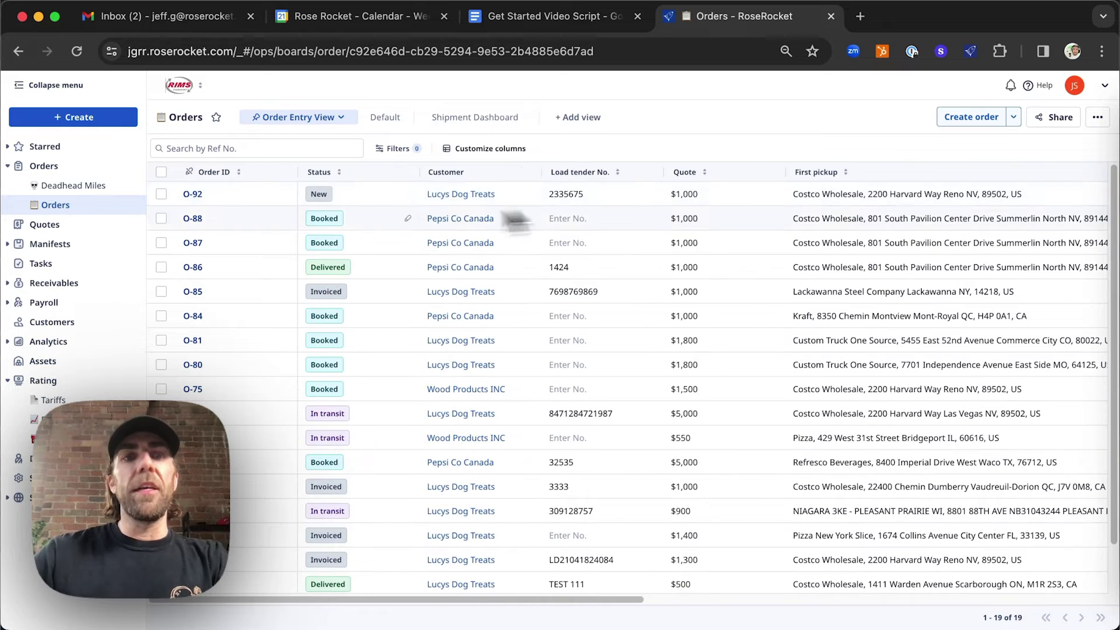
pyautogui.click(162, 195)
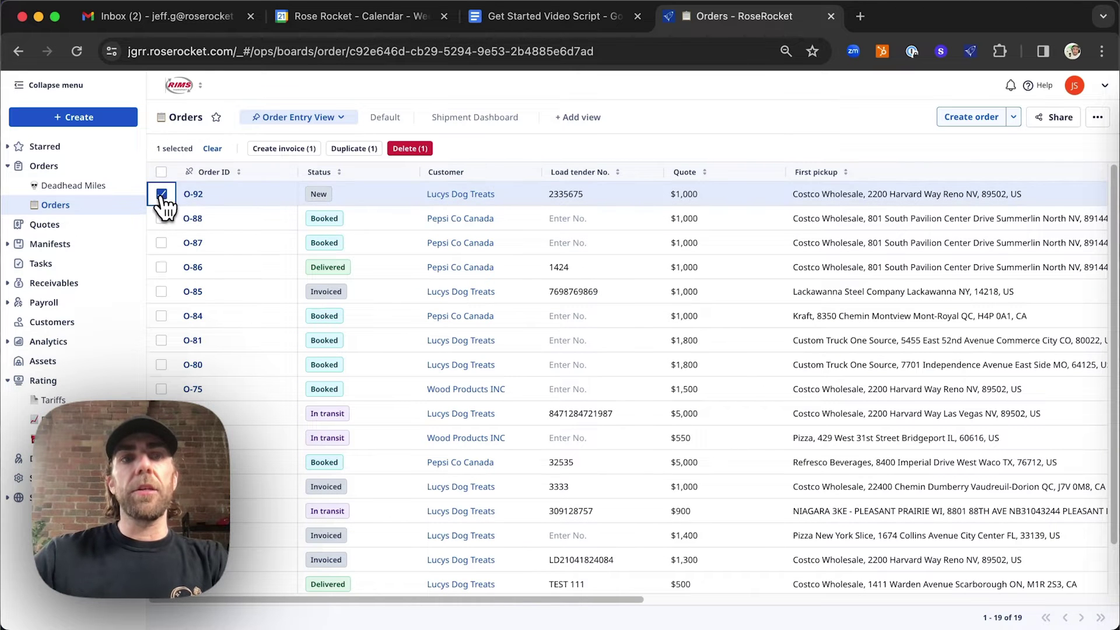
pyautogui.click(364, 150)
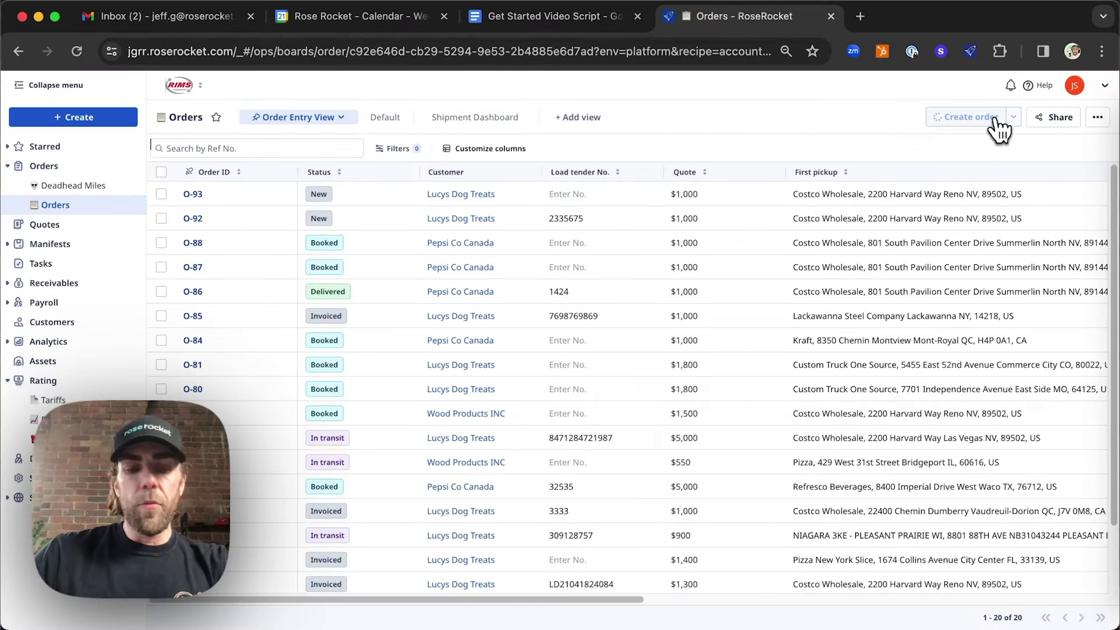
pyautogui.click(993, 117)
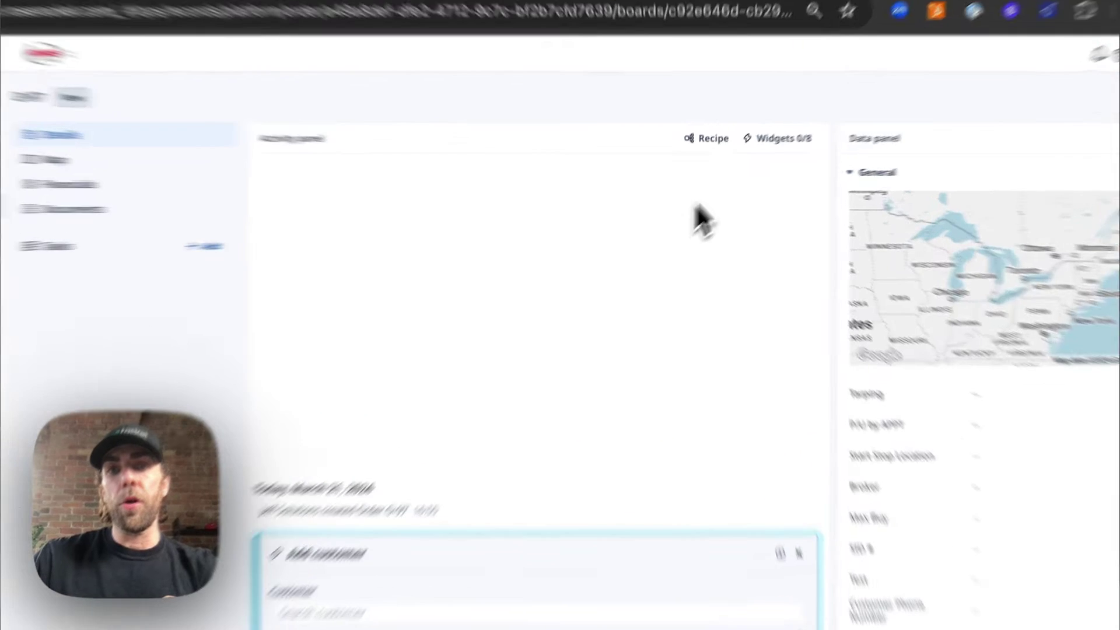
# Step: Add a customer widget and assign Lucys Dog Treats to order O-97
pyautogui.click(739, 153)
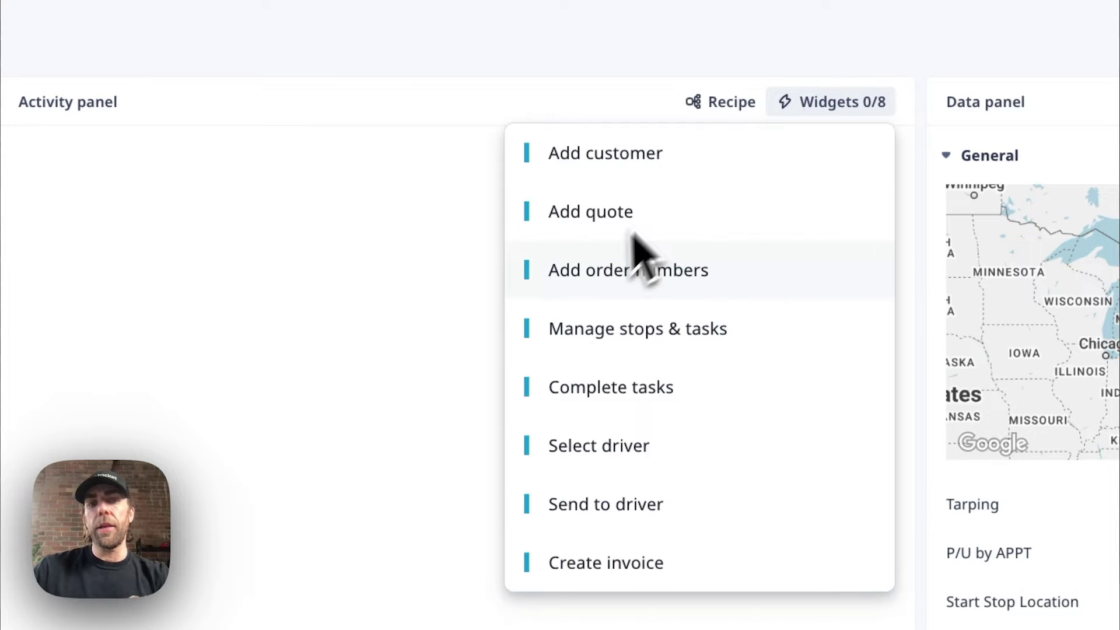
pyautogui.click(344, 548)
pyautogui.click(465, 551)
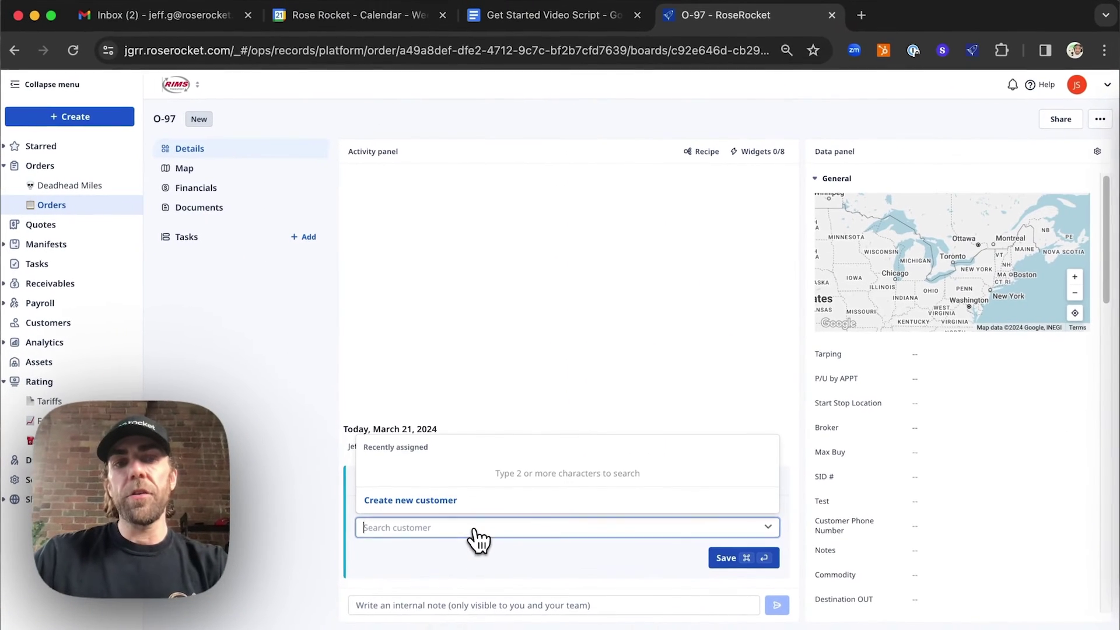
pyautogui.write('lucy')
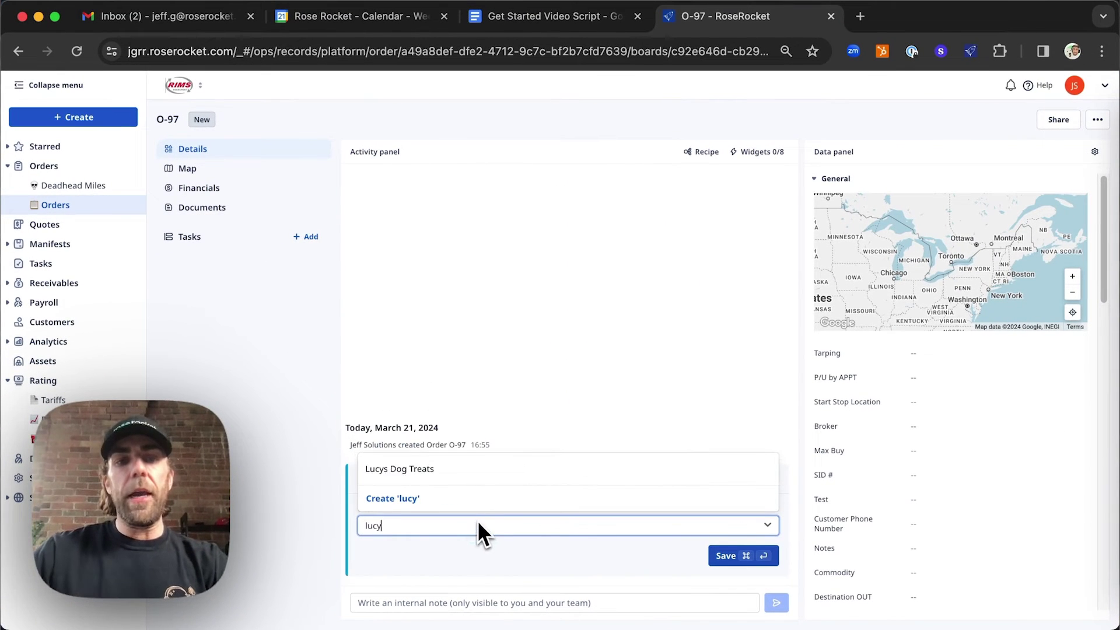
pyautogui.click(438, 475)
pyautogui.click(724, 557)
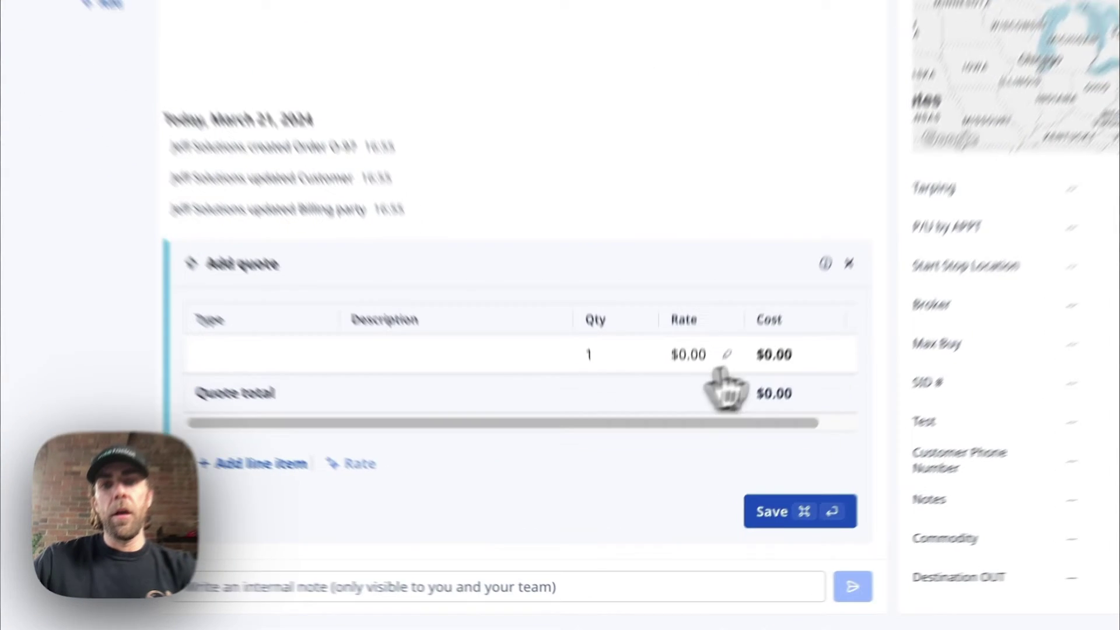
# Step: Set the quote line rate to 1000 and save the quote
pyautogui.click(681, 459)
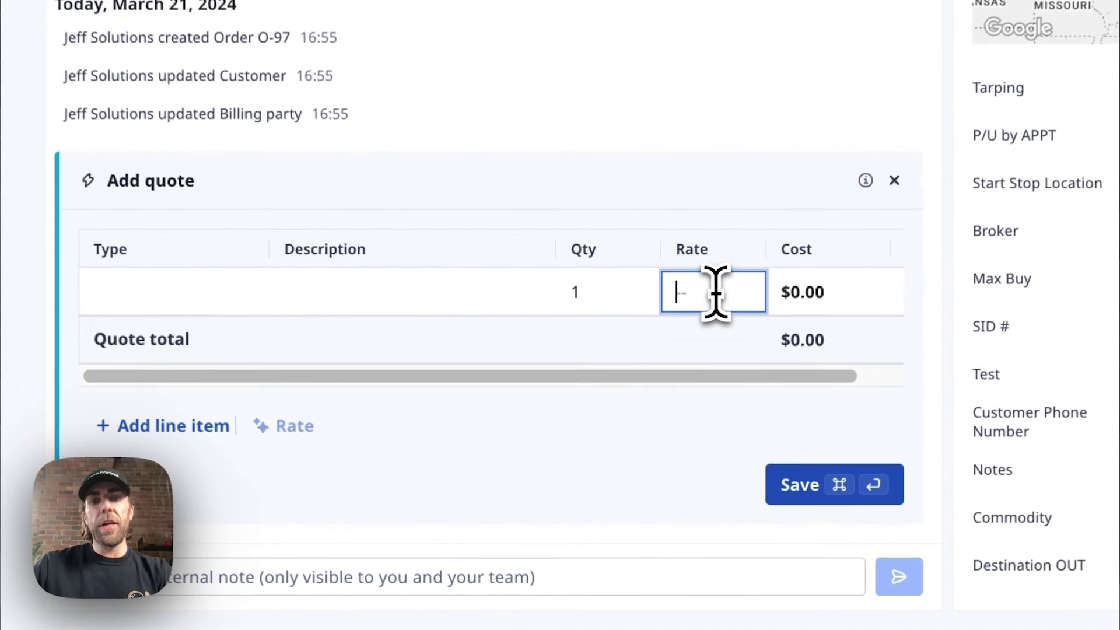
pyautogui.write('1000')
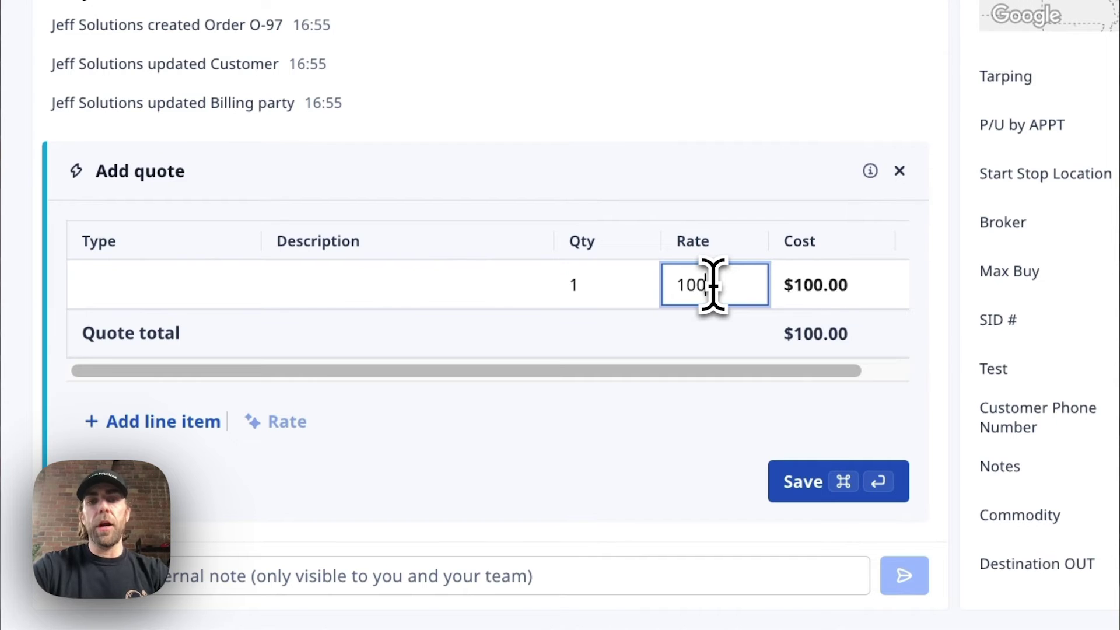
pyautogui.press('Tab')
pyautogui.click(787, 480)
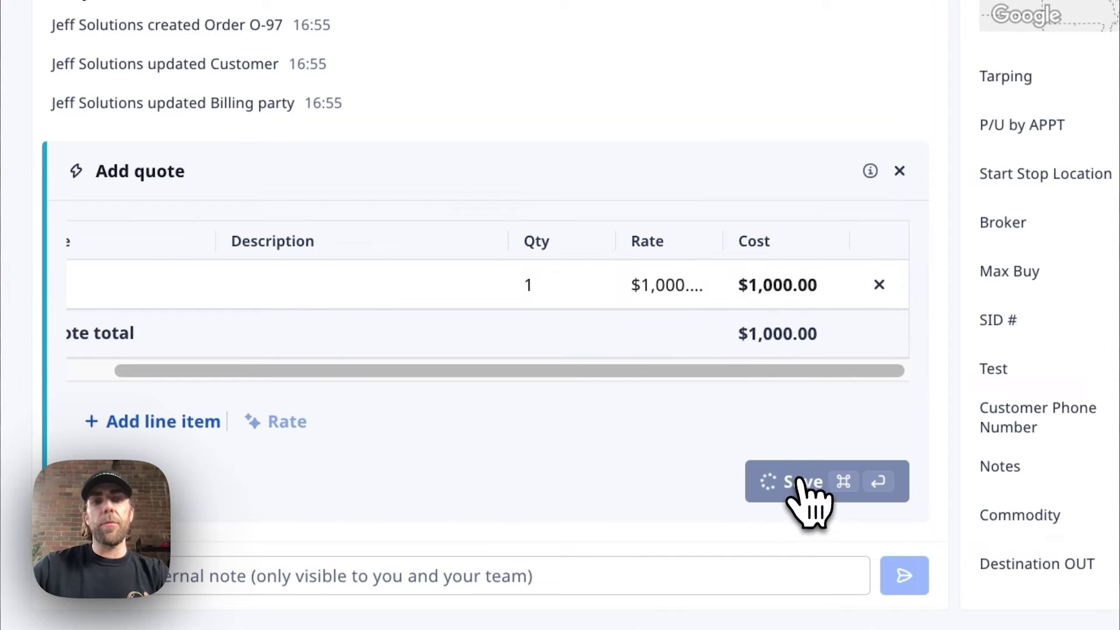
# Step: Fill in the PO, REF and load tender numbers and save them
pyautogui.click(319, 265)
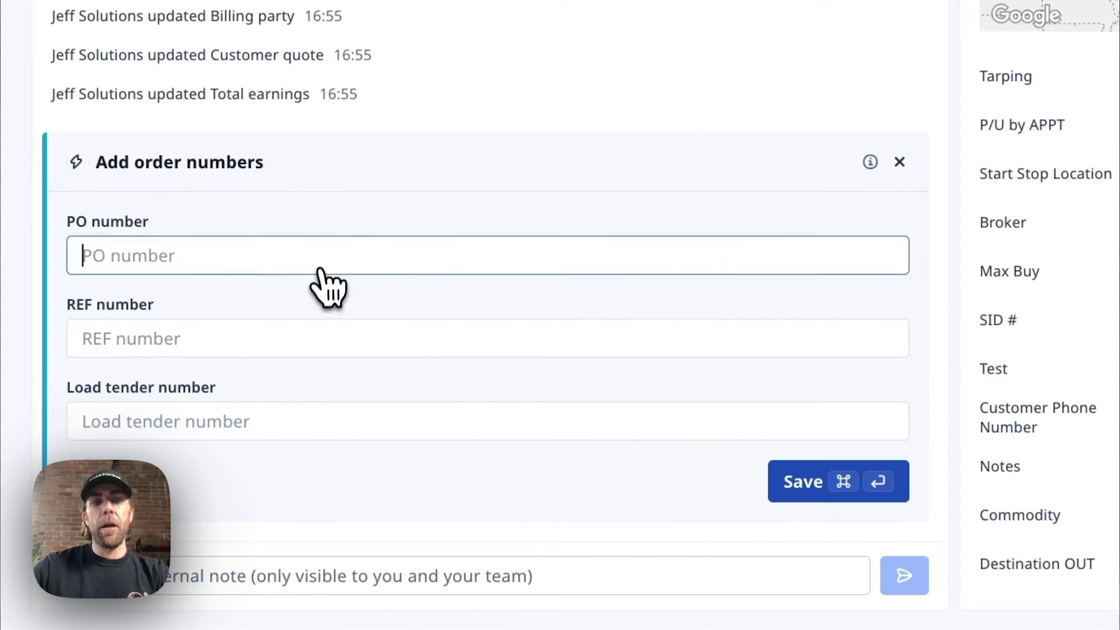
pyautogui.press('Tab')
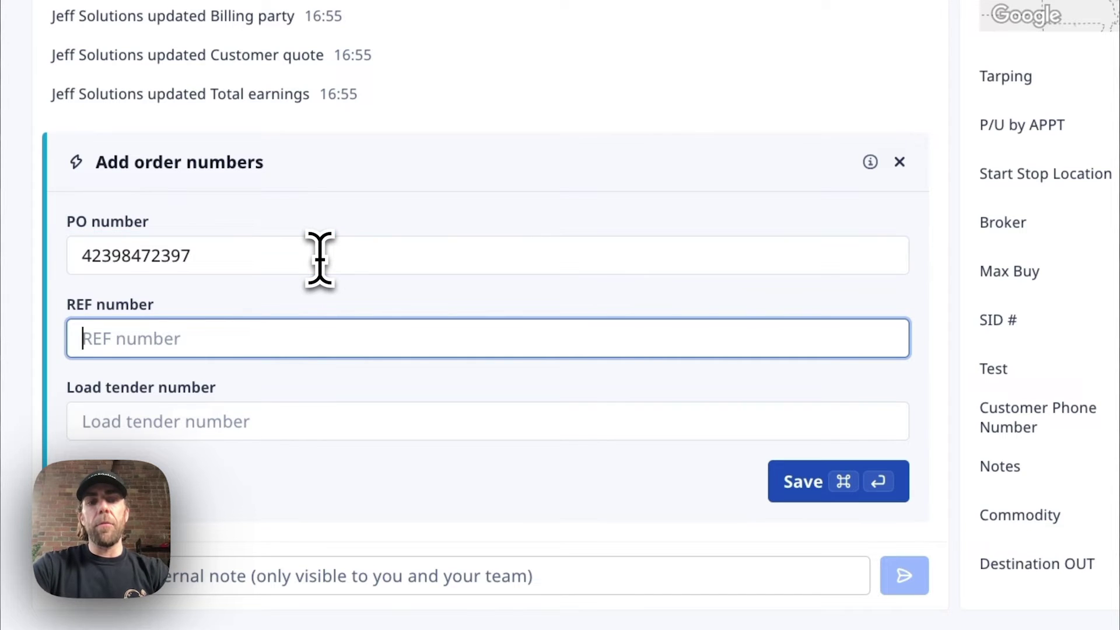
pyautogui.press('Tab')
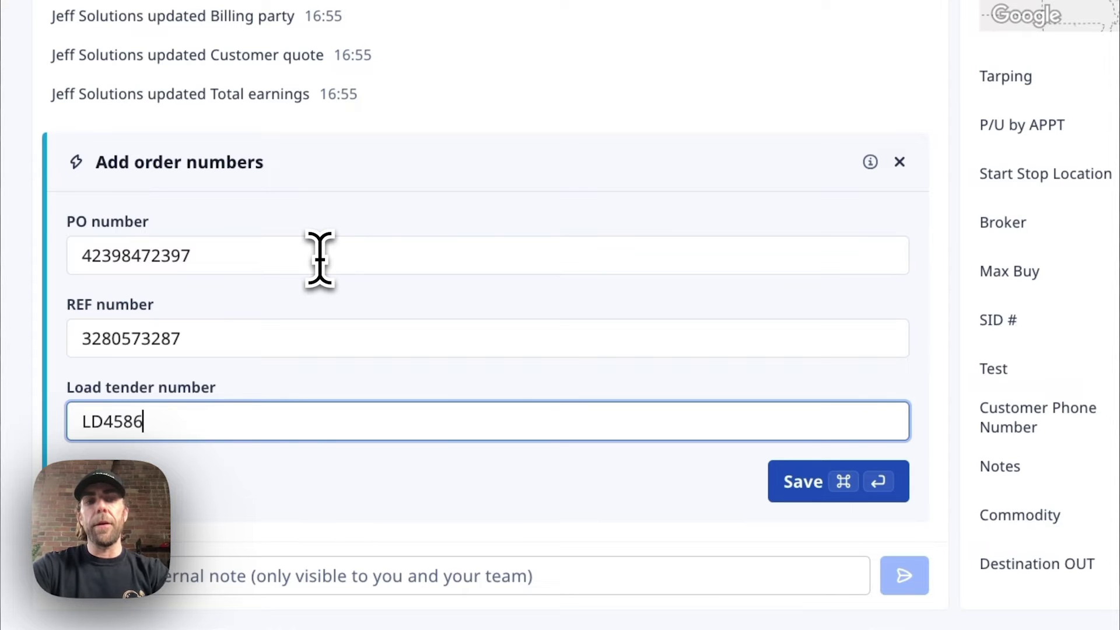
pyautogui.click(802, 484)
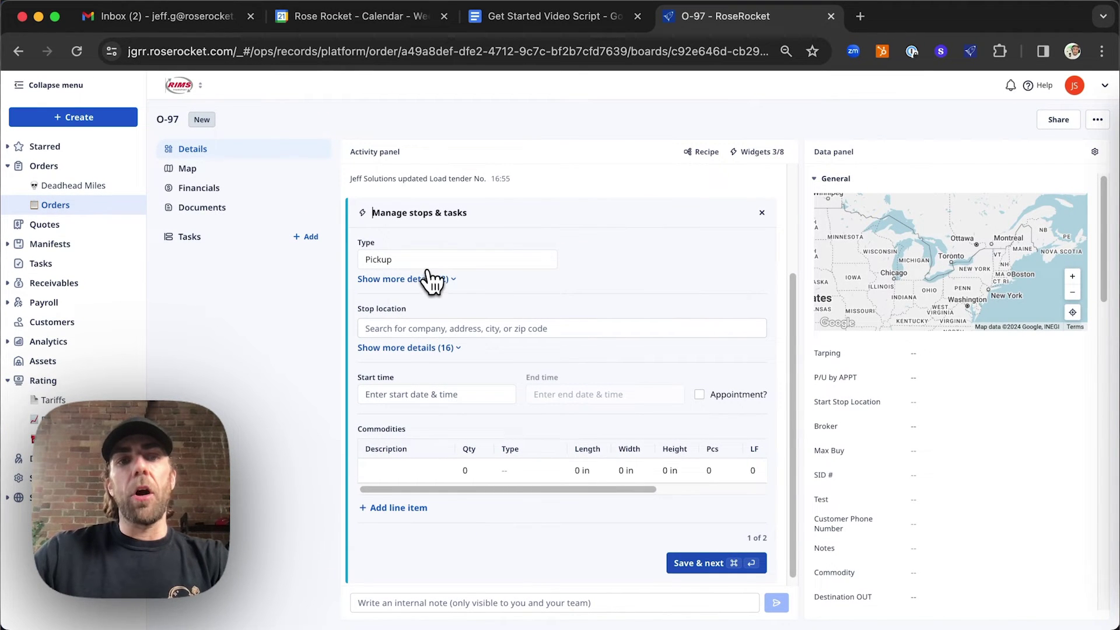
# Step: Set the pickup location to Costco Wholesale, Reno, starting March 21 at 16:00
pyautogui.click(447, 327)
pyautogui.write('costco nv')
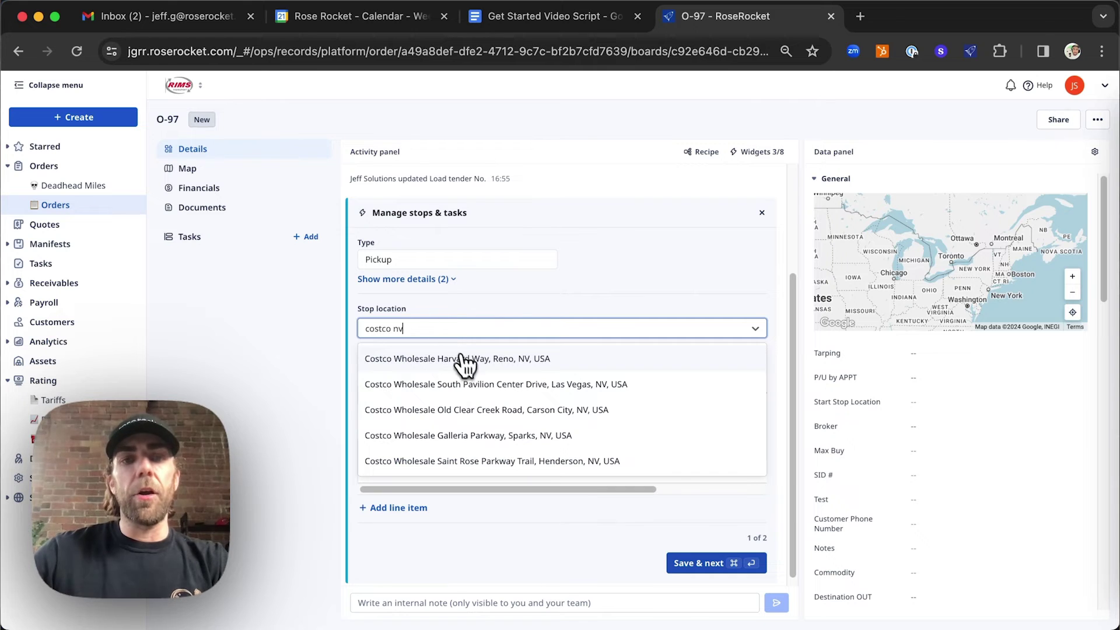
pyautogui.click(464, 360)
pyautogui.click(418, 394)
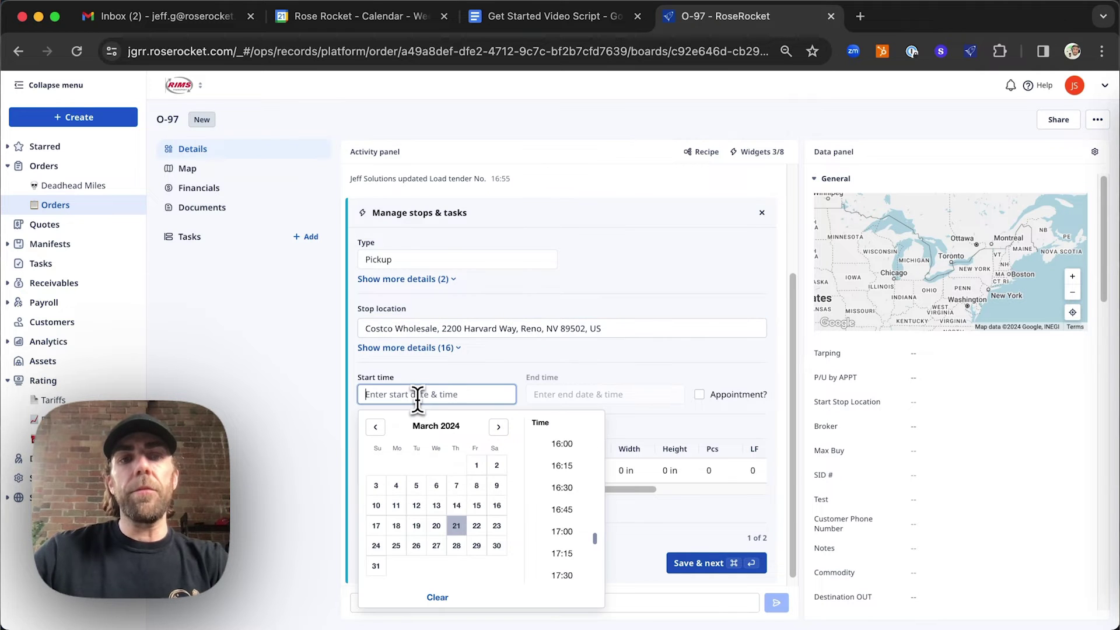
pyautogui.click(456, 525)
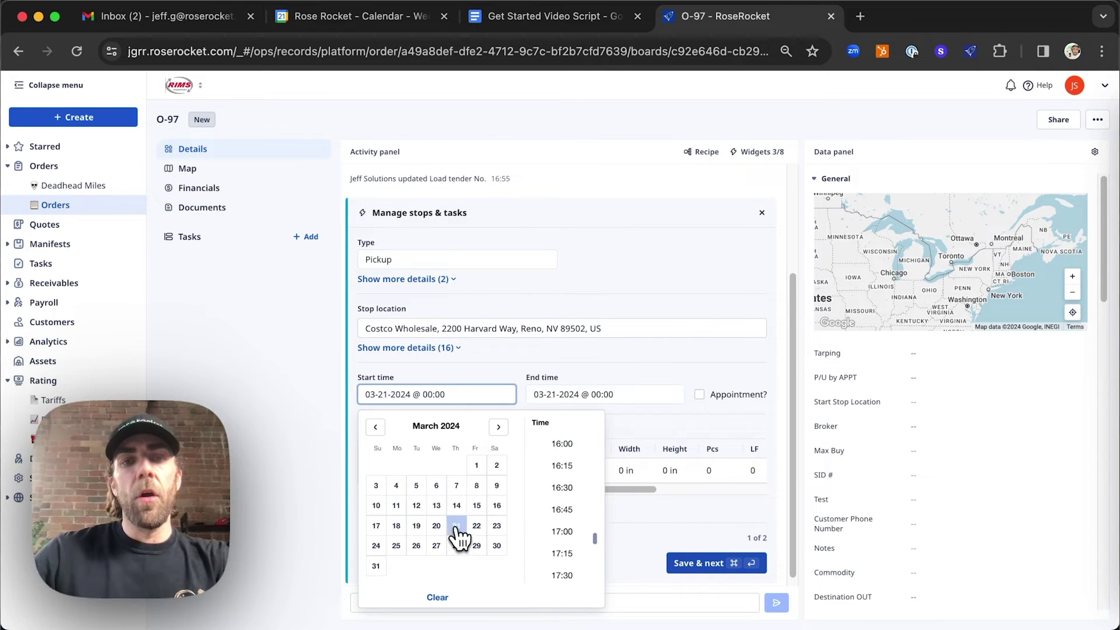
pyautogui.click(562, 444)
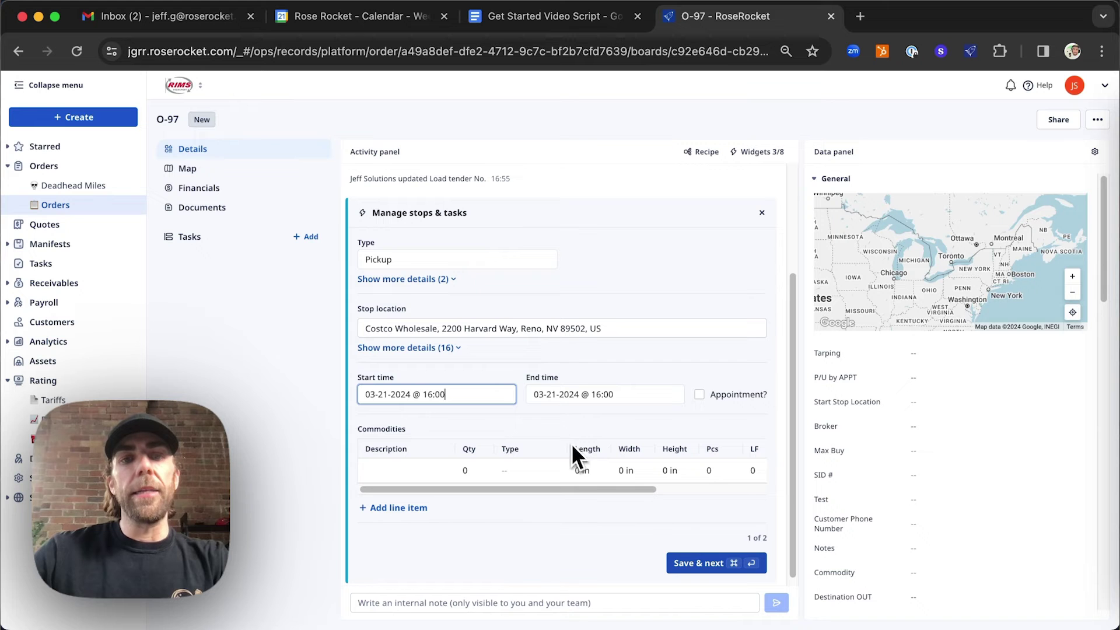
# Step: Add 26 skids of Store Fixtures at 50,000 lbs and save the pickup stop
pyautogui.click(387, 470)
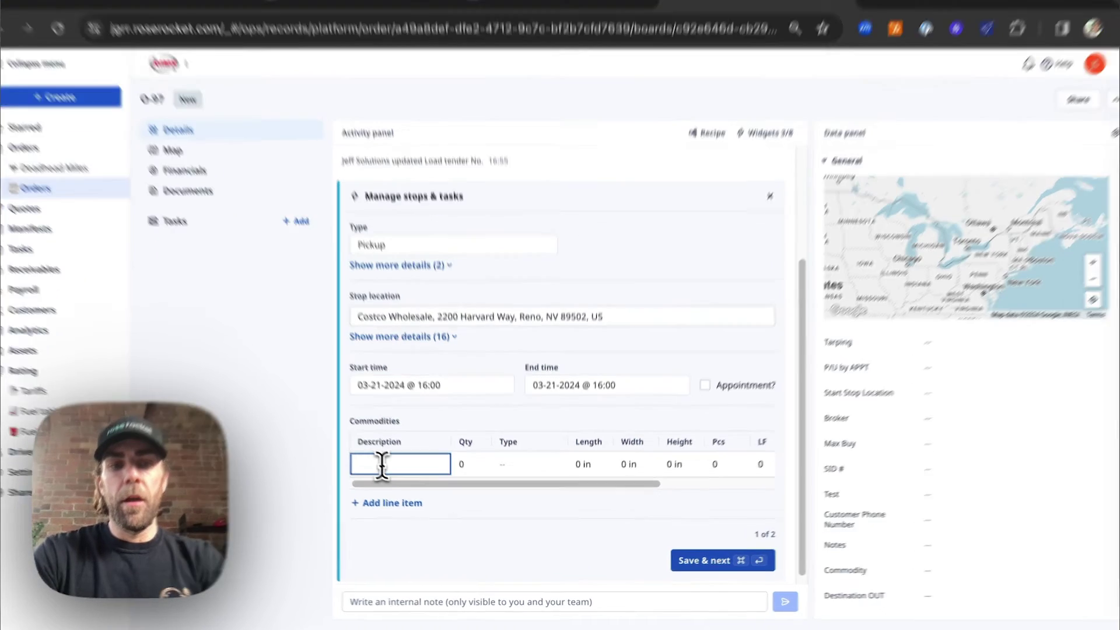
pyautogui.write('Store Fixt')
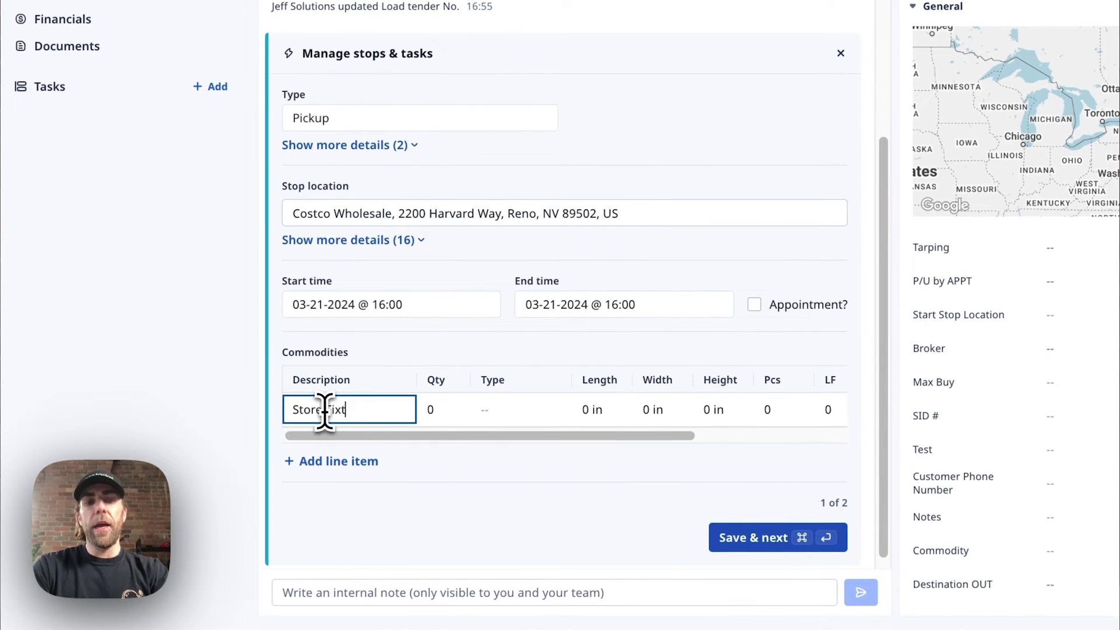
pyautogui.write('ures')
pyautogui.press('Tab')
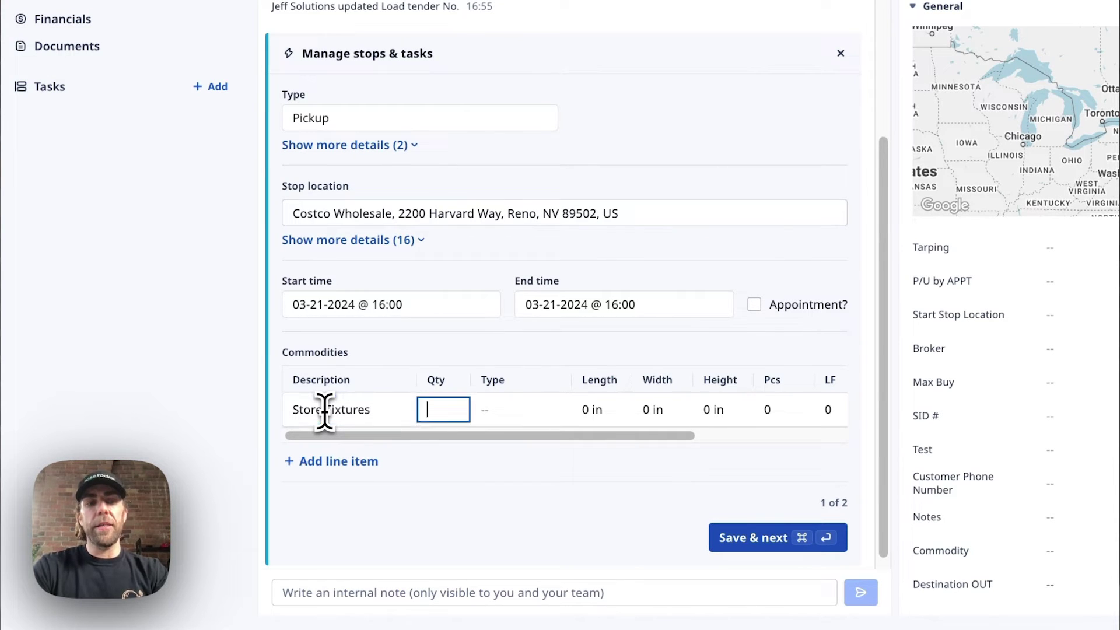
pyautogui.write('26')
pyautogui.press('Tab')
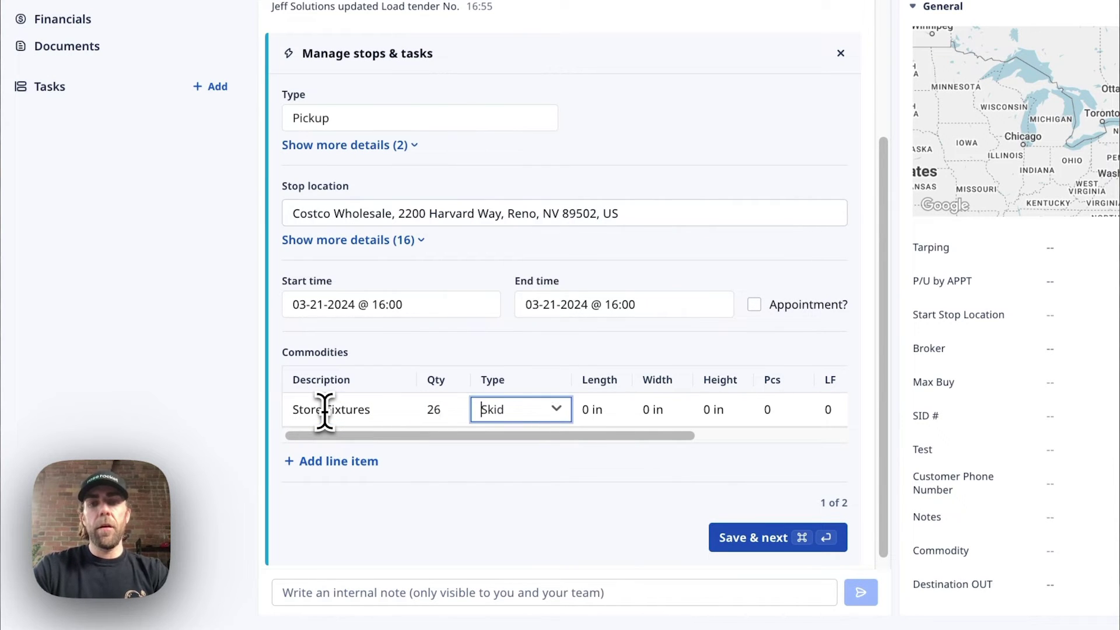
pyautogui.press('Tab')
pyautogui.press('Tab')
pyautogui.press('Tab')
pyautogui.press('Tab')
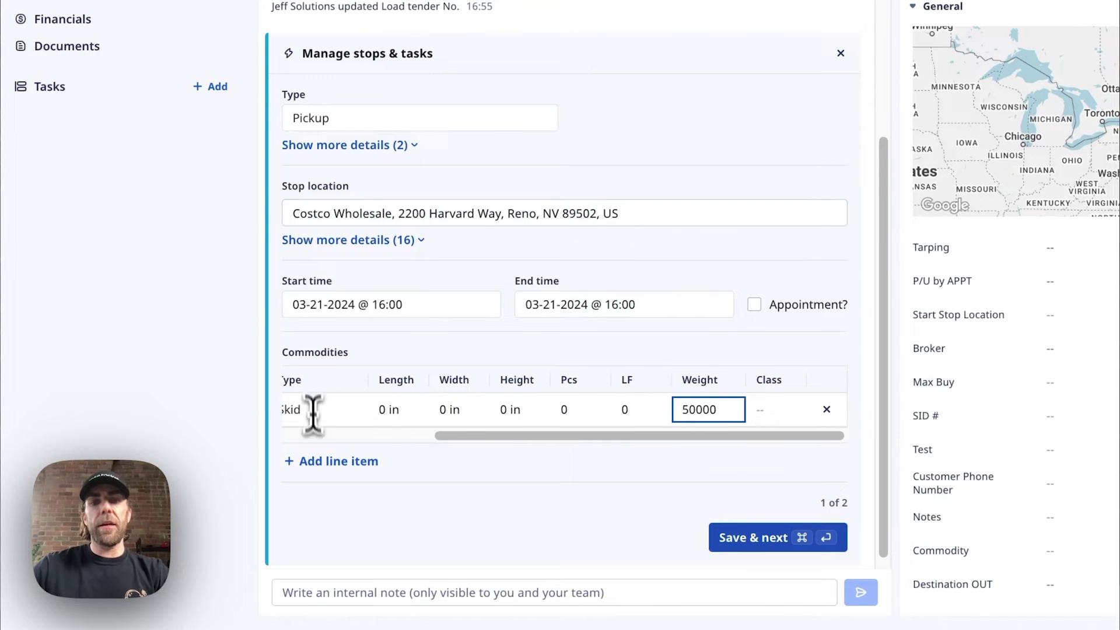
pyautogui.click(772, 544)
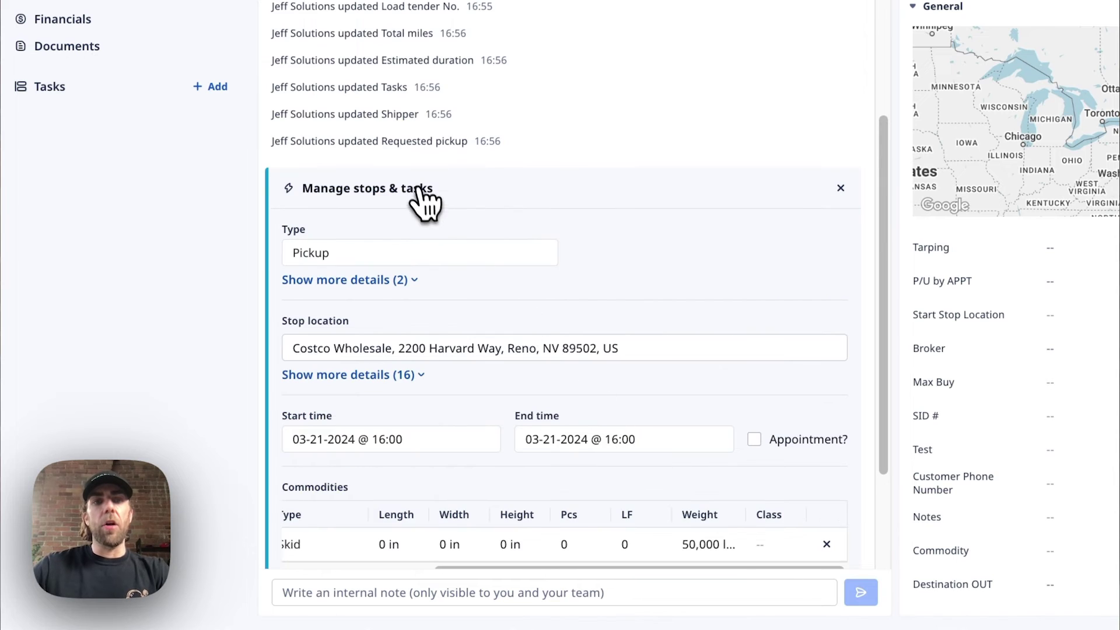
# Step: Add a Walmart delivery at 201 North Nellis Boulevard on March 22 at 16:30
pyautogui.click(410, 348)
pyautogui.write('walmart nv')
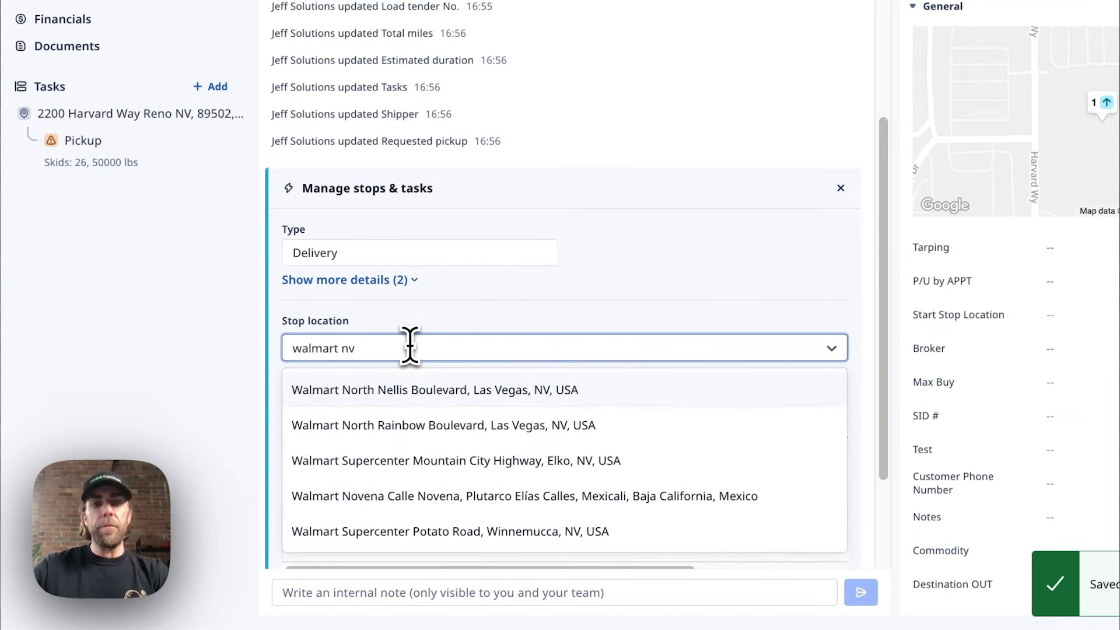
pyautogui.click(388, 398)
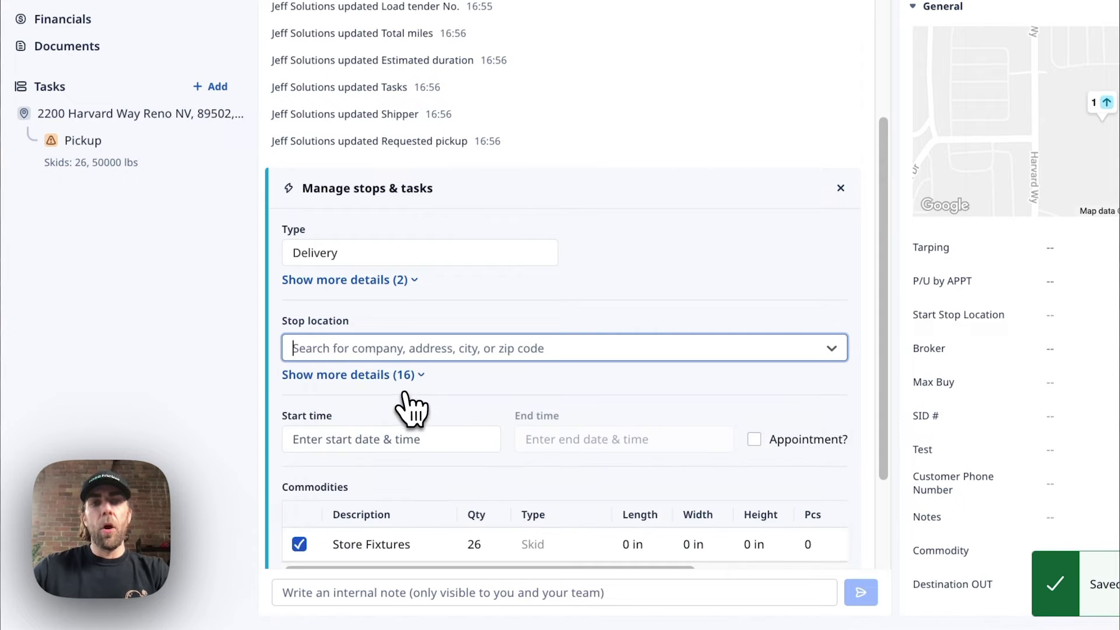
pyautogui.click(385, 444)
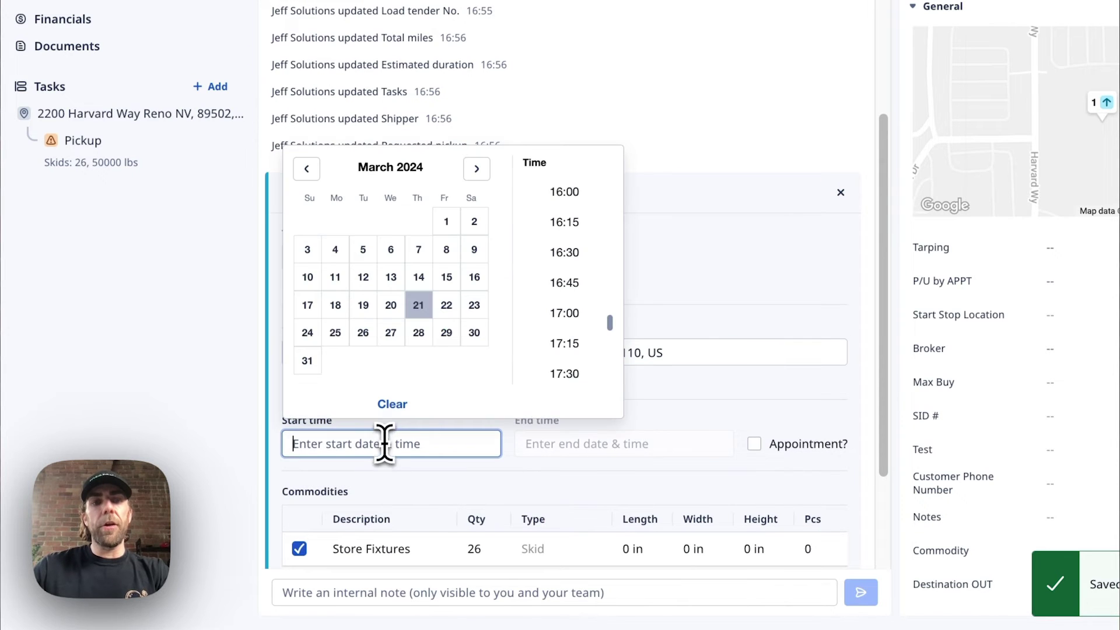
pyautogui.click(446, 304)
pyautogui.click(576, 253)
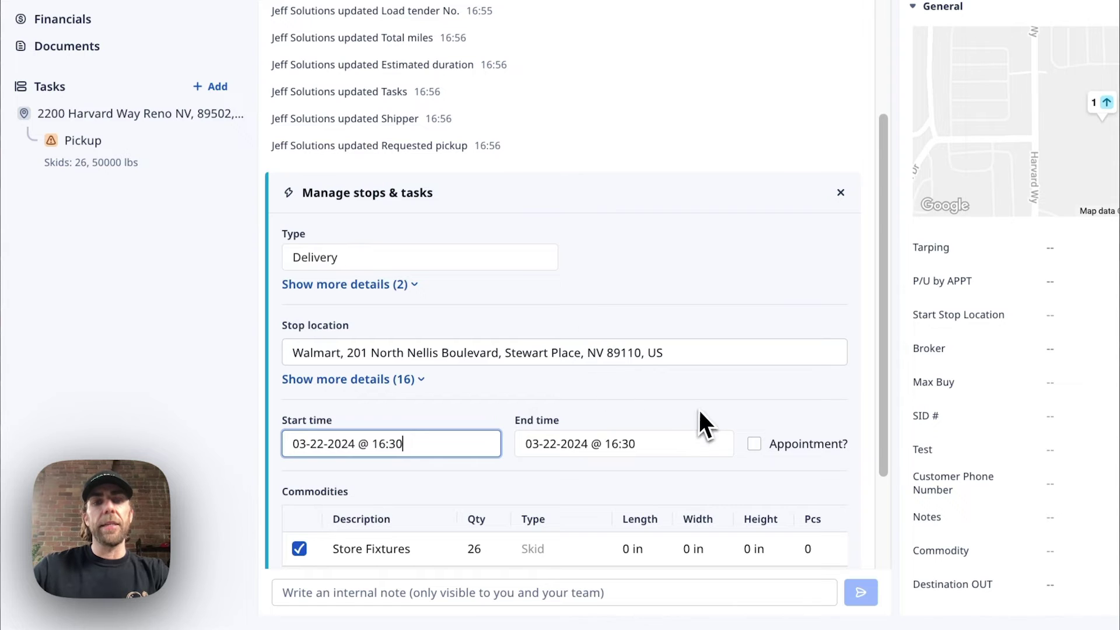
pyautogui.scroll(-2, 593, 403)
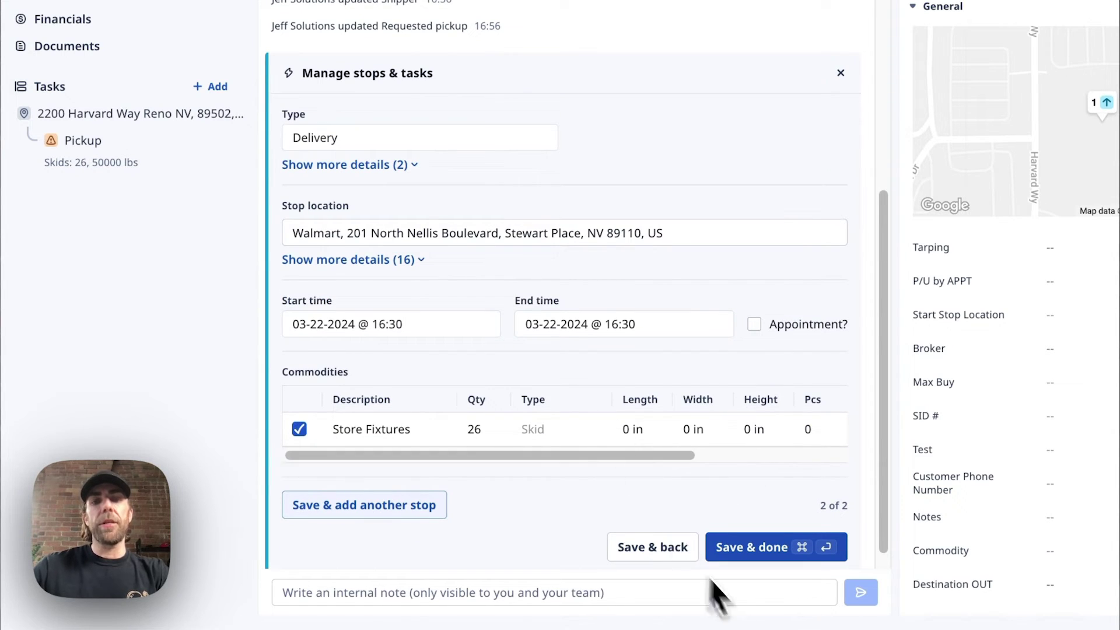
pyautogui.click(775, 554)
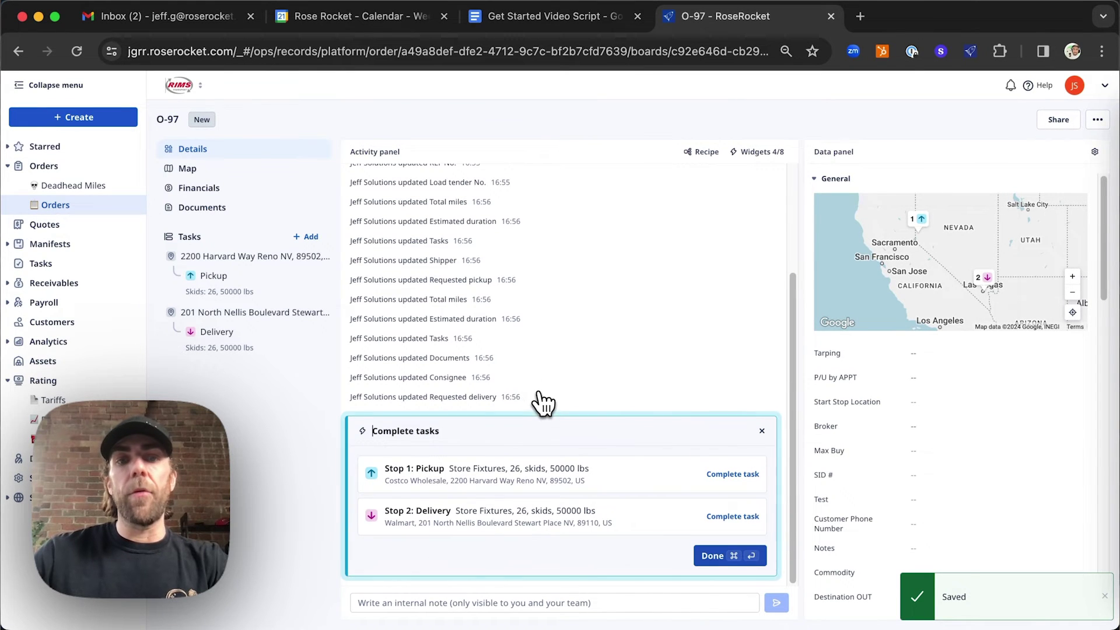
# Step: Open the Widgets dropdown to view the widgets available for the order
pyautogui.click(778, 155)
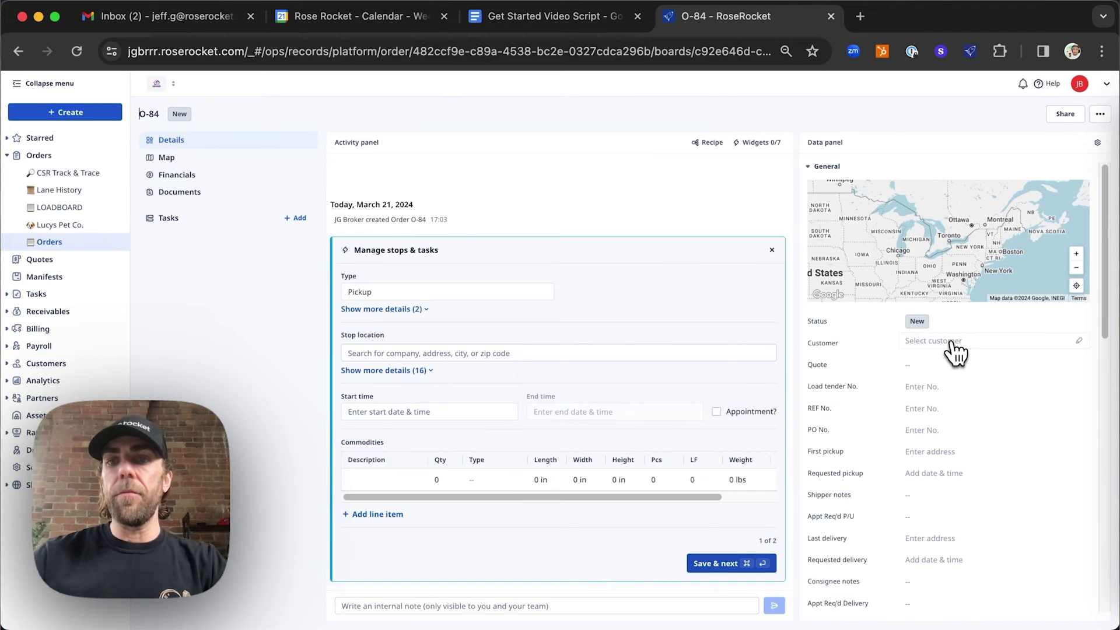
# Step: Assign customer Lucy's Pet Treats Co. and save a $1,000 quote rate
pyautogui.click(954, 347)
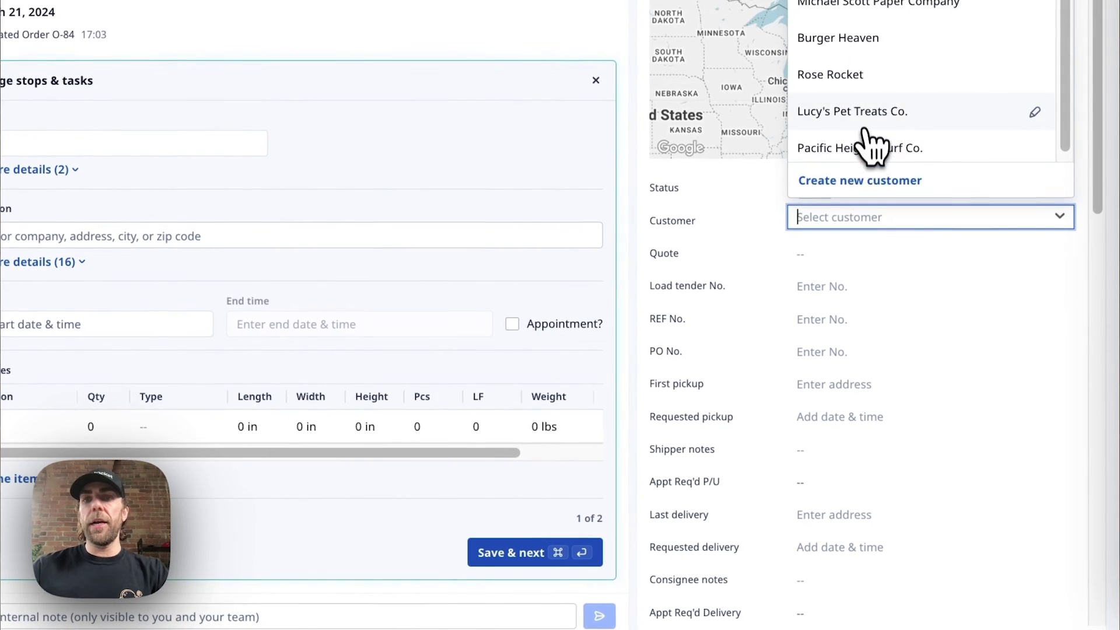
pyautogui.click(863, 125)
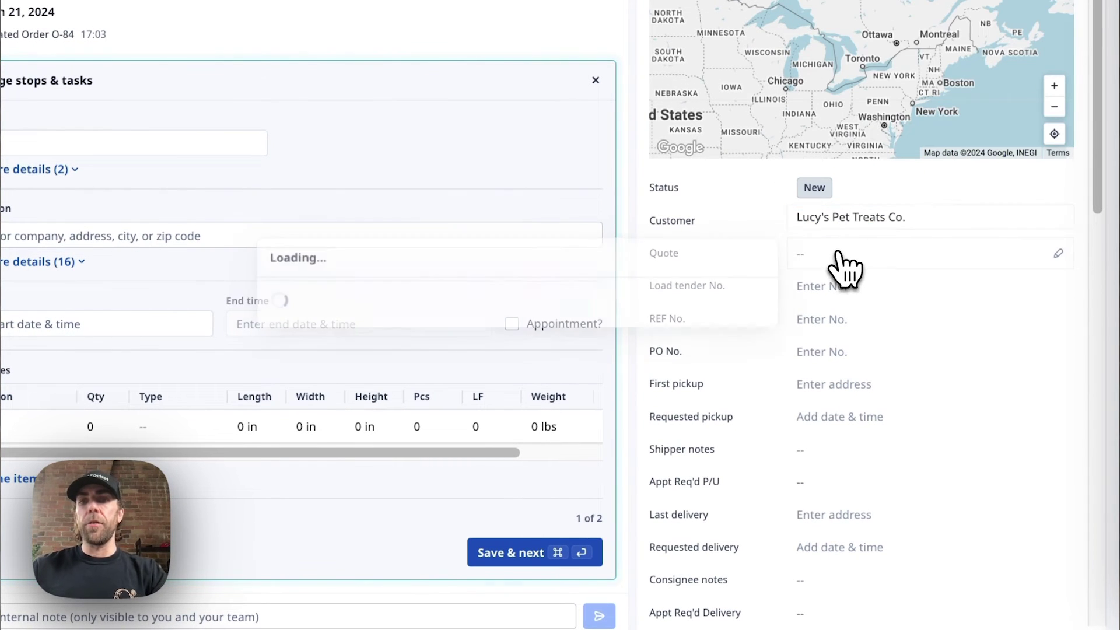
pyautogui.click(684, 337)
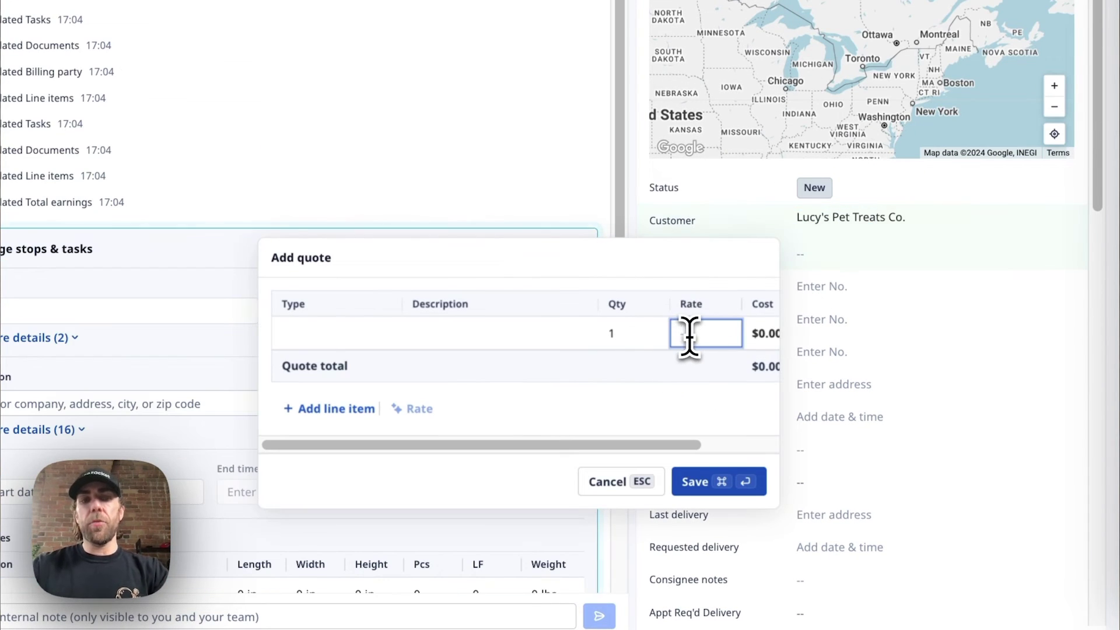
pyautogui.write('1000')
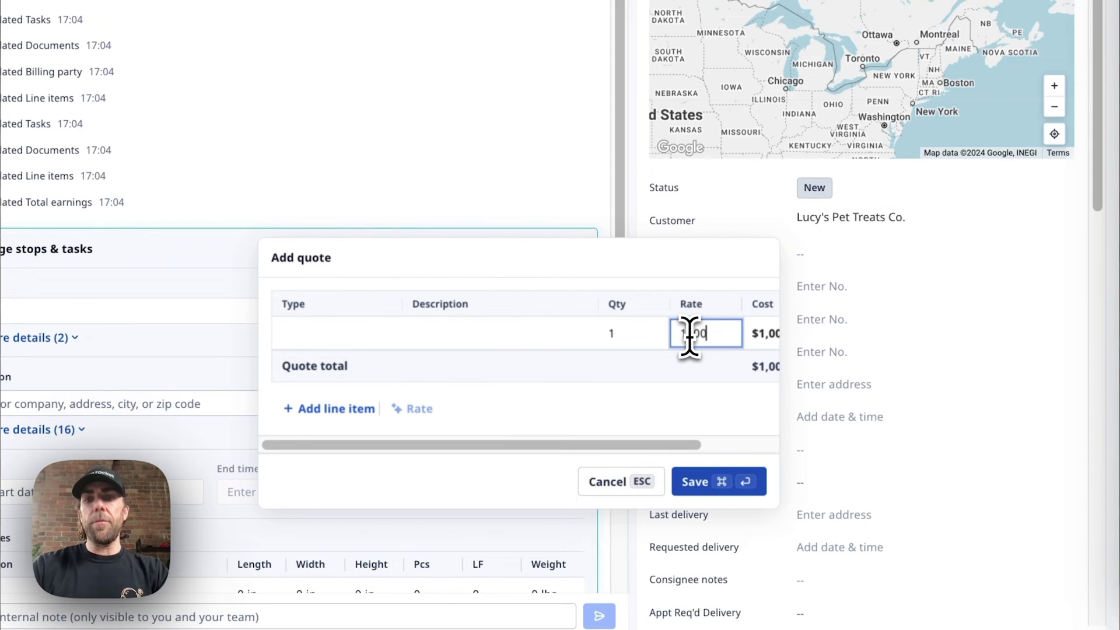
pyautogui.press('super+Return')
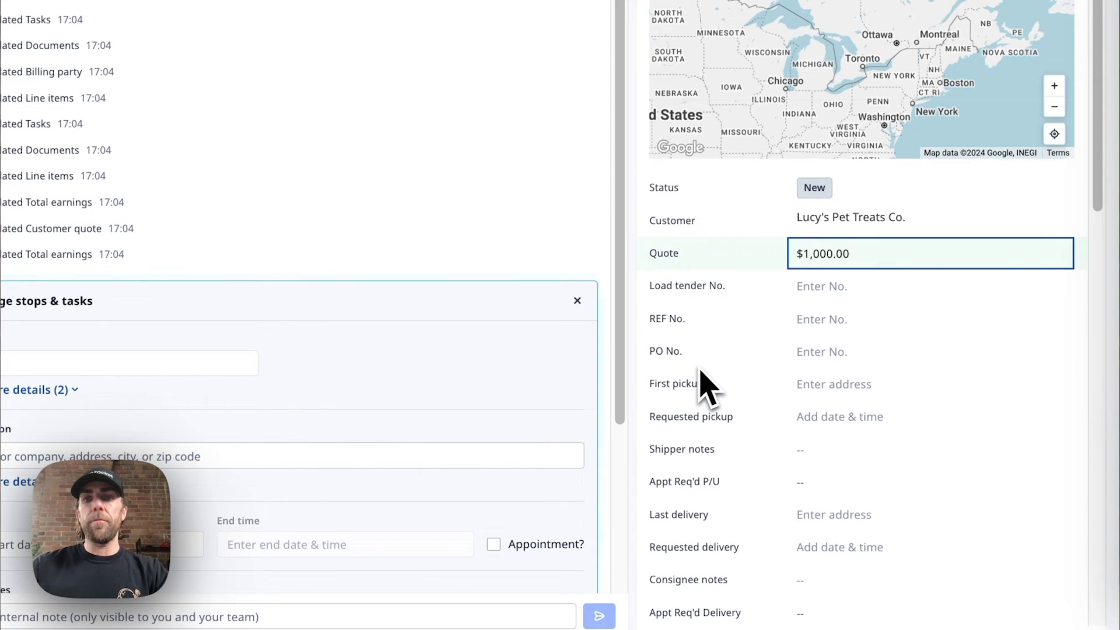
pyautogui.click(857, 292)
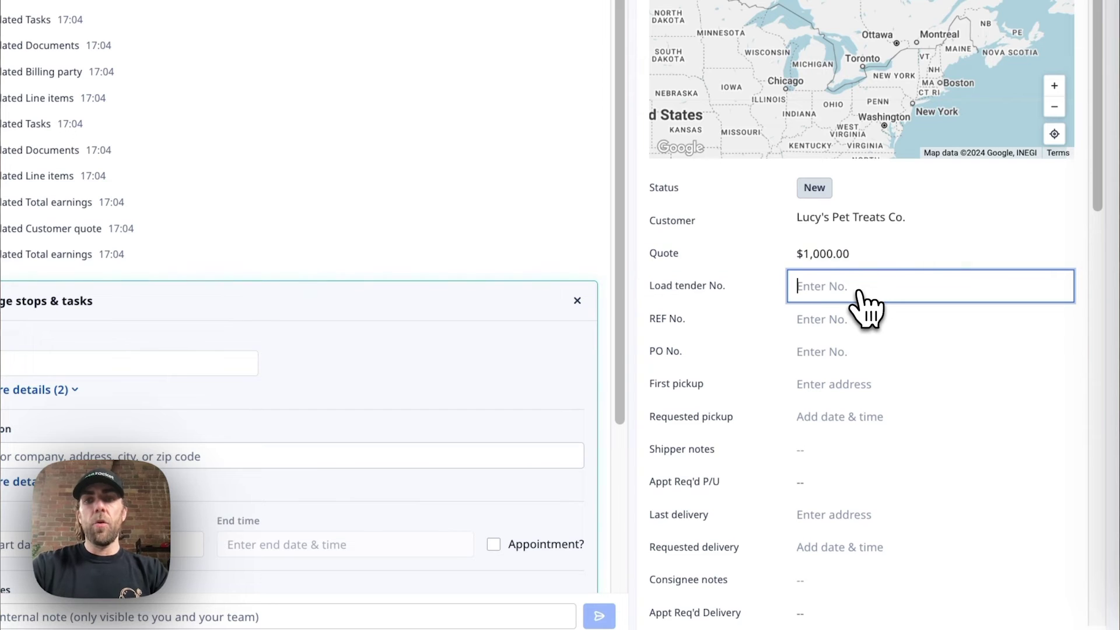
pyautogui.write('LD39588')
pyautogui.press('Tab')
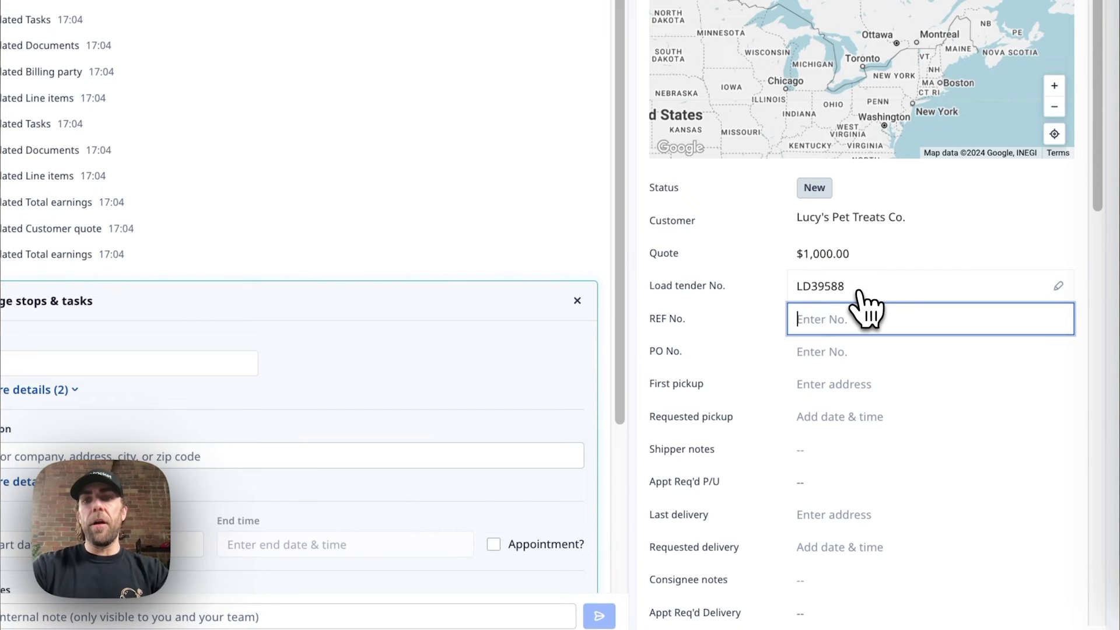
pyautogui.write('3280575087')
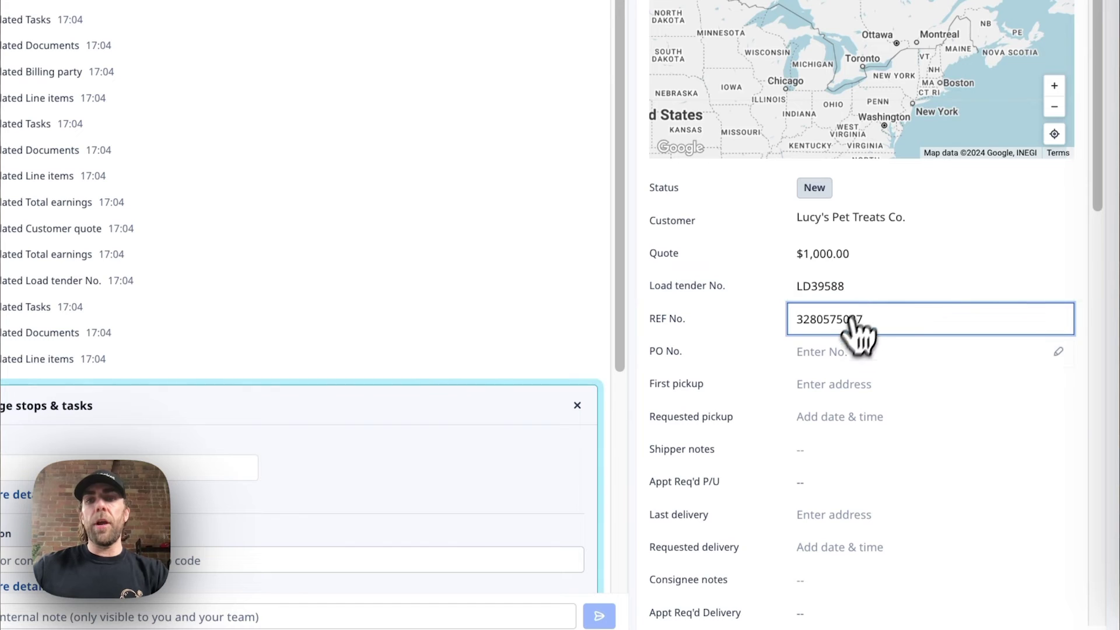
pyautogui.click(828, 353)
pyautogui.write('11111')
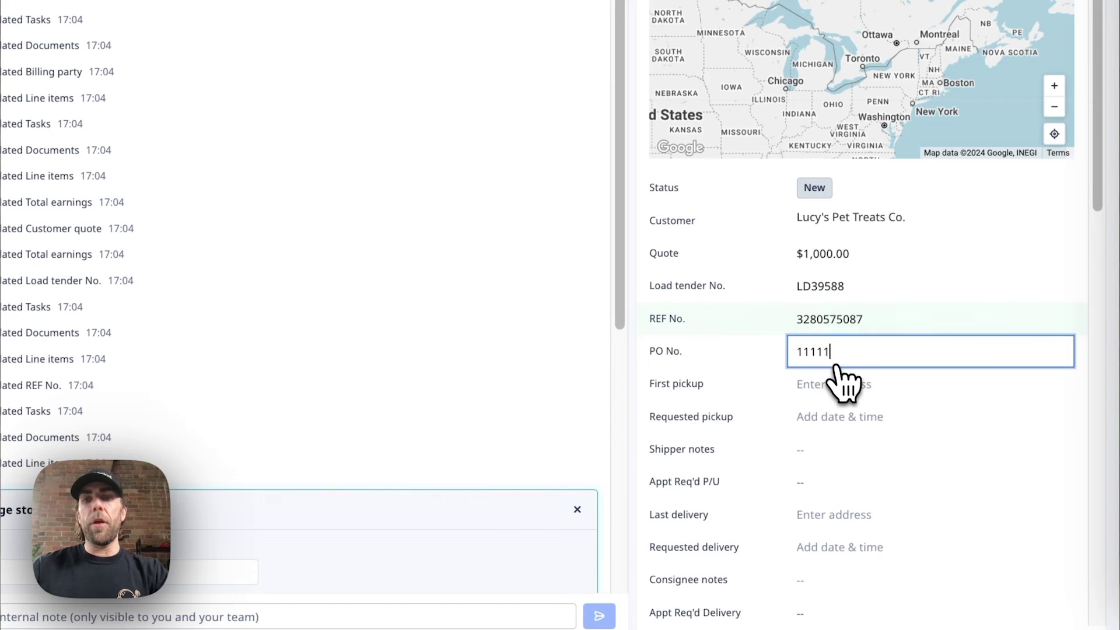
pyautogui.click(835, 381)
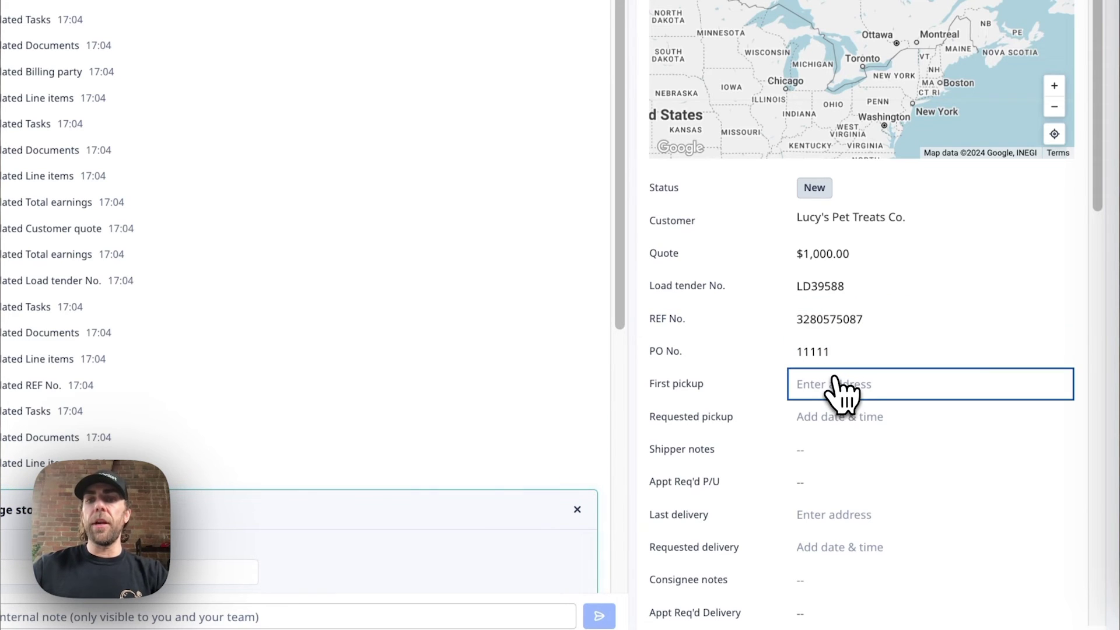
# Step: Set the first pickup to Costco Wholesale, 2200 Harvard Way, Reno, March 21 16:30, and add a shipper note
pyautogui.click(843, 392)
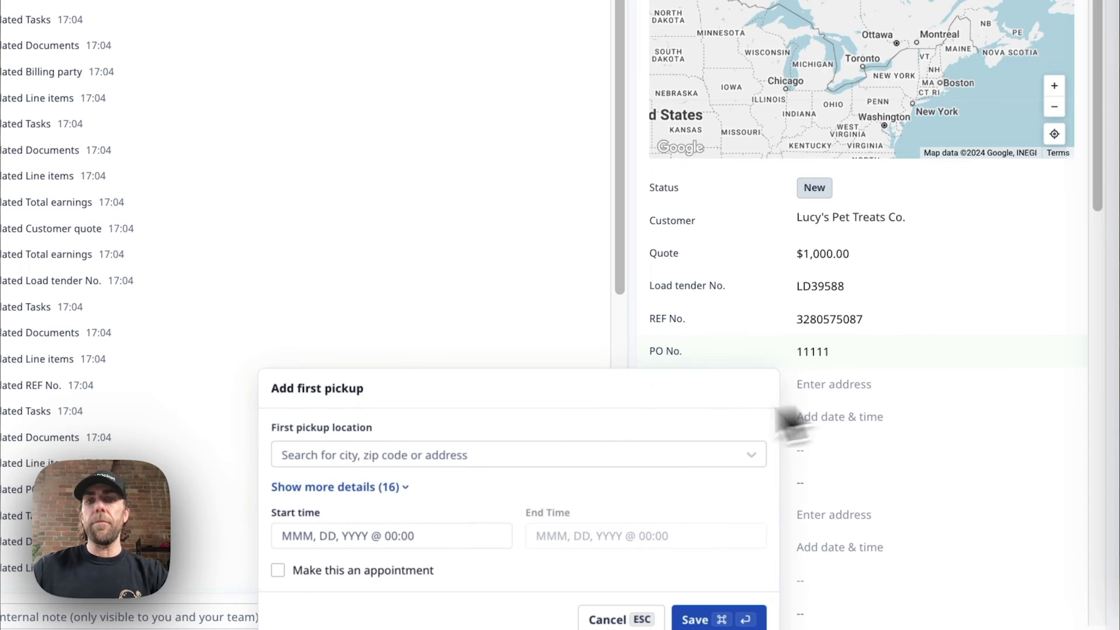
pyautogui.click(412, 456)
pyautogui.write('Cost')
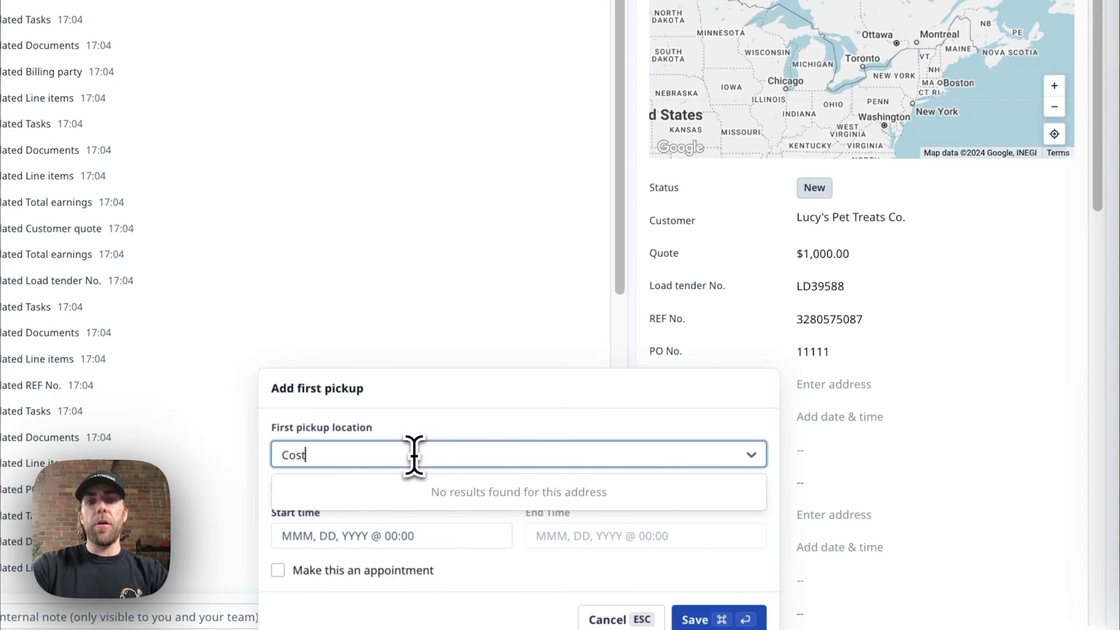
pyautogui.write('co nv')
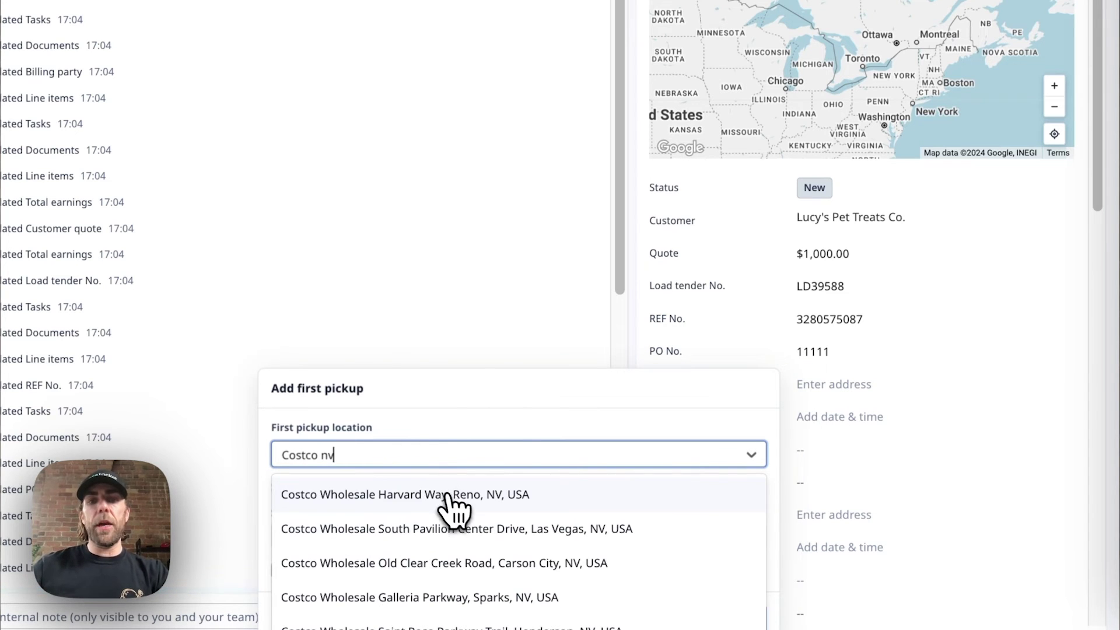
pyautogui.click(449, 509)
pyautogui.click(411, 540)
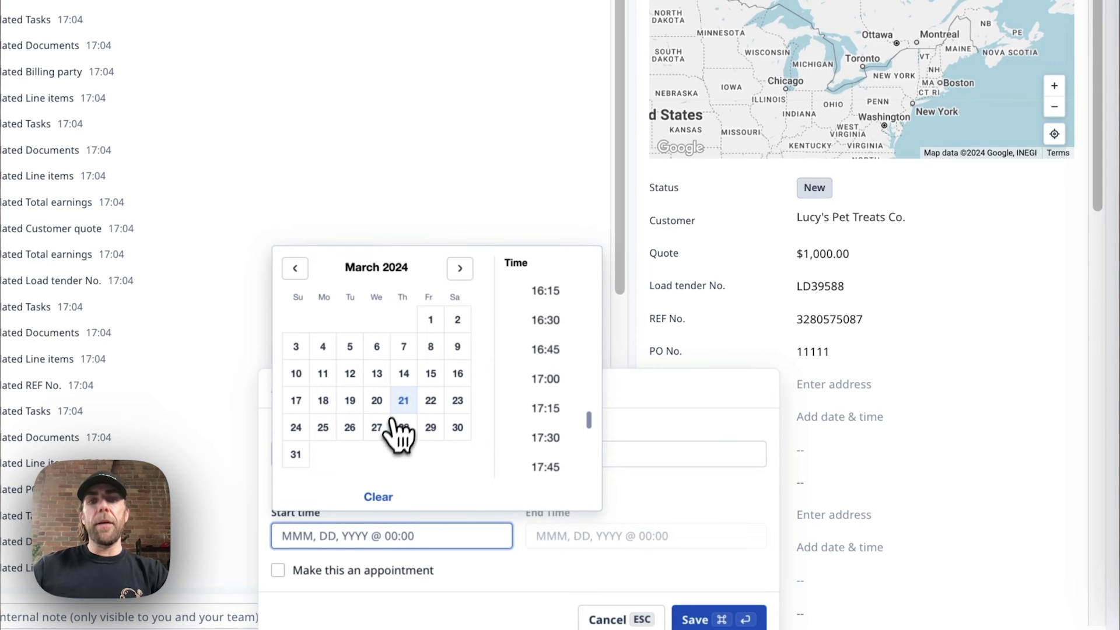
pyautogui.click(400, 399)
pyautogui.click(539, 323)
pyautogui.click(737, 622)
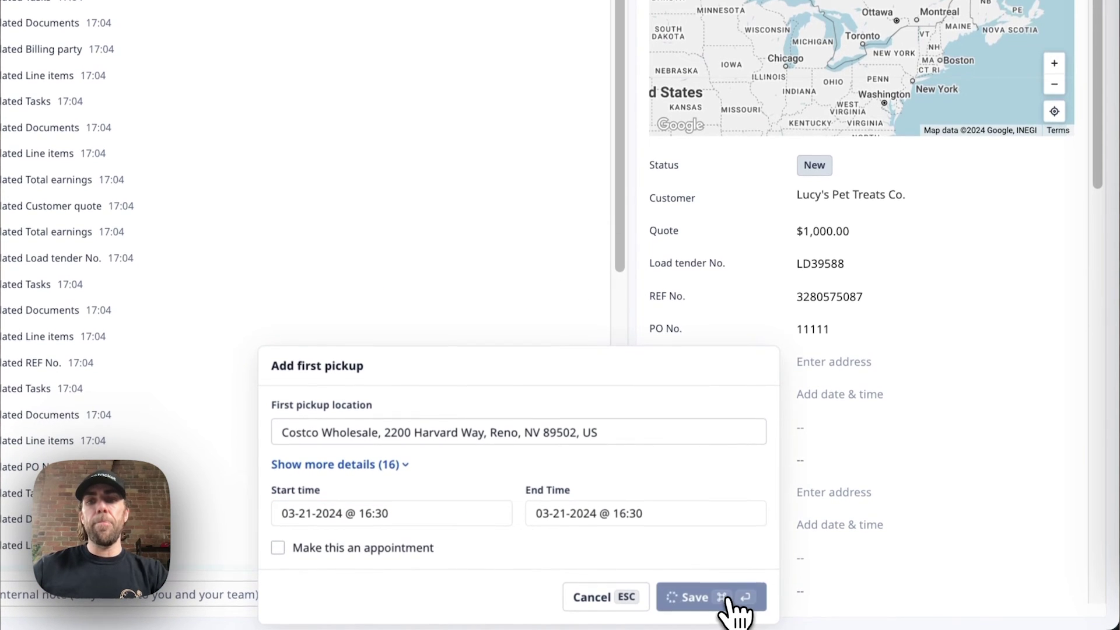
pyautogui.click(812, 451)
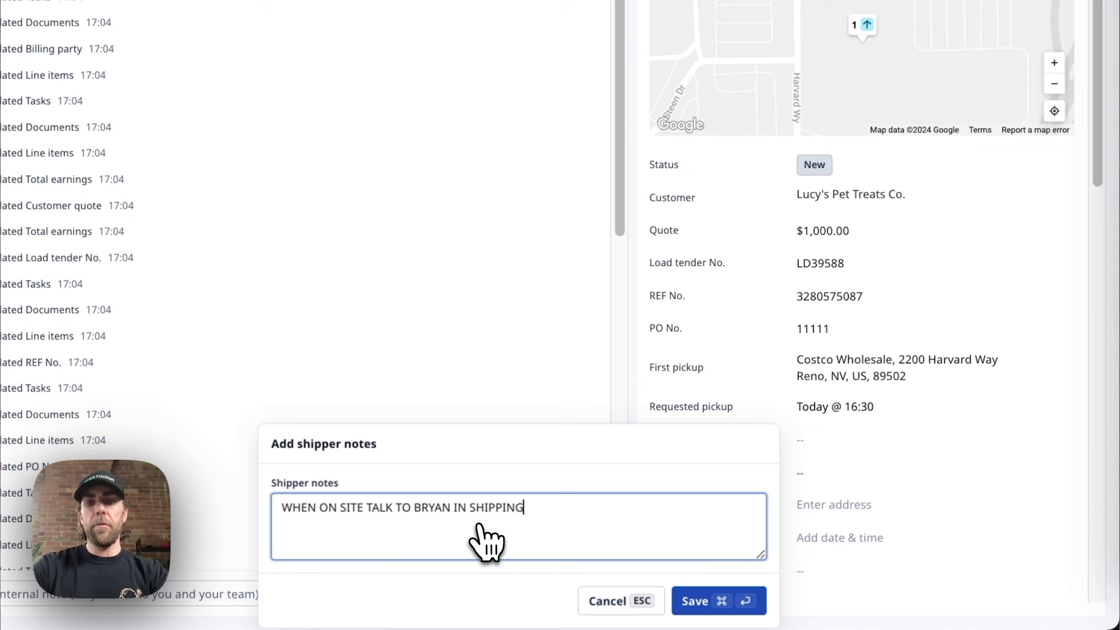
pyautogui.press('super+Return')
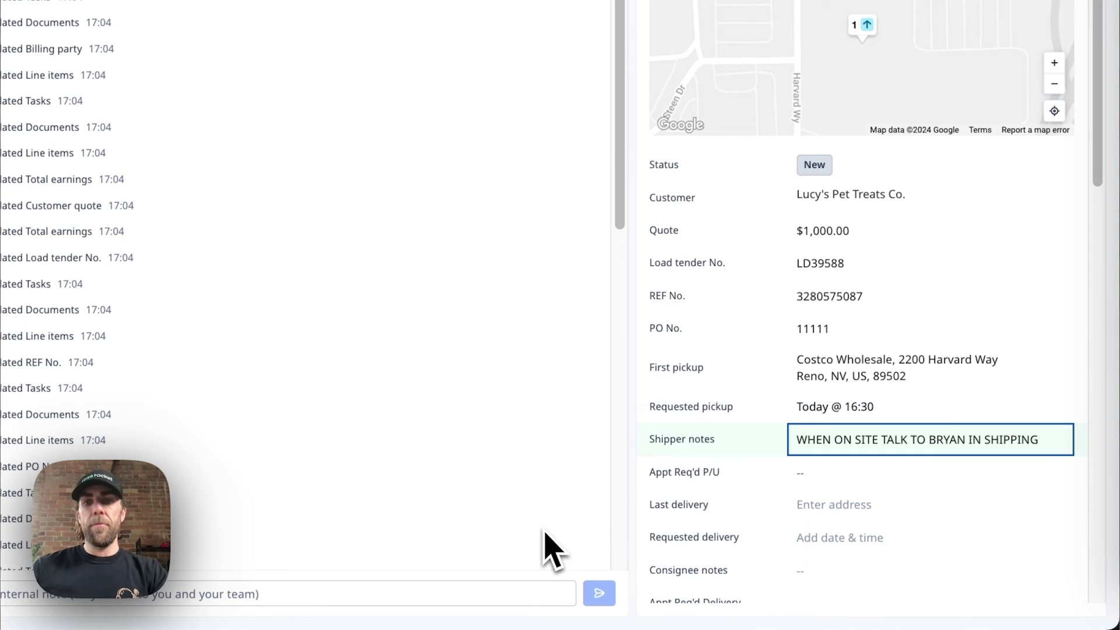
# Step: Set the last delivery to Walmart, 201 North Nellis Boulevard, on March 22 at 17:00, and save
pyautogui.click(834, 505)
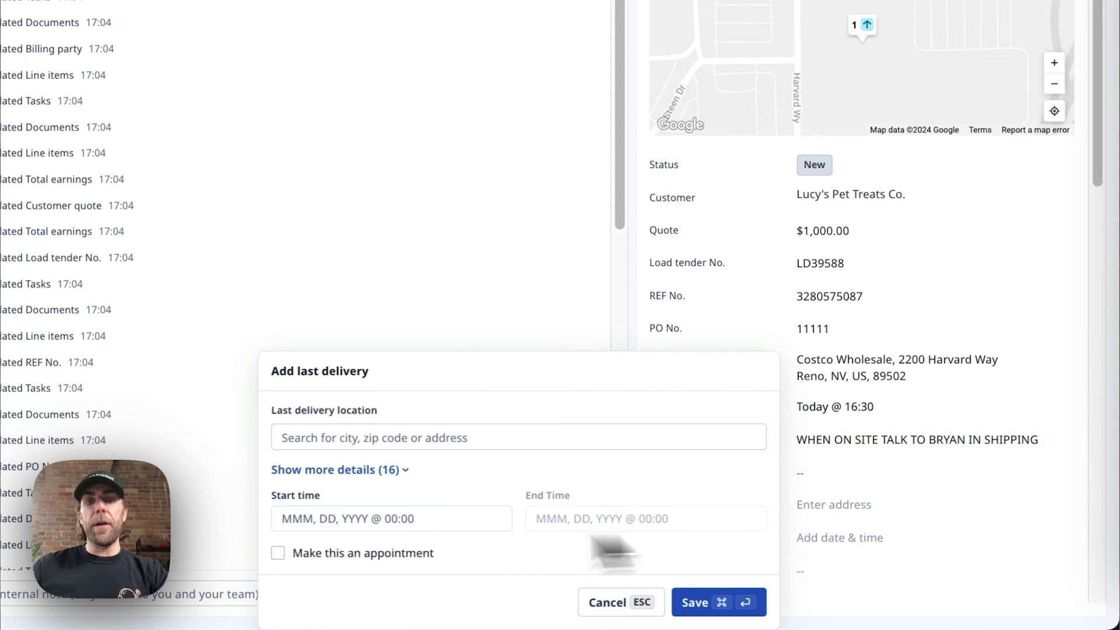
pyautogui.write('walmart nv')
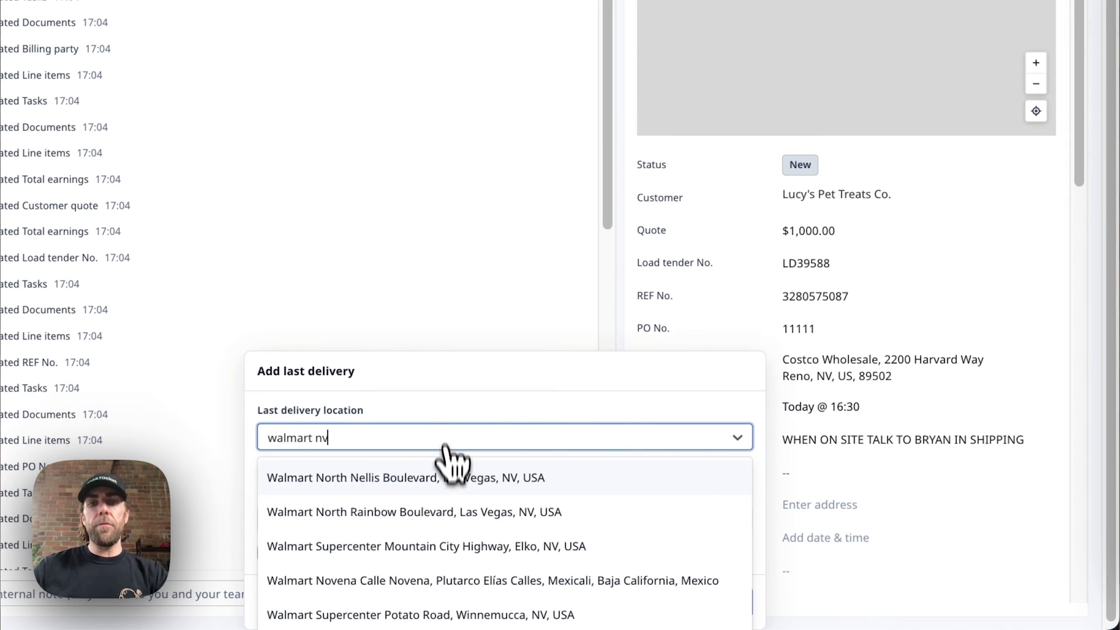
pyautogui.click(516, 472)
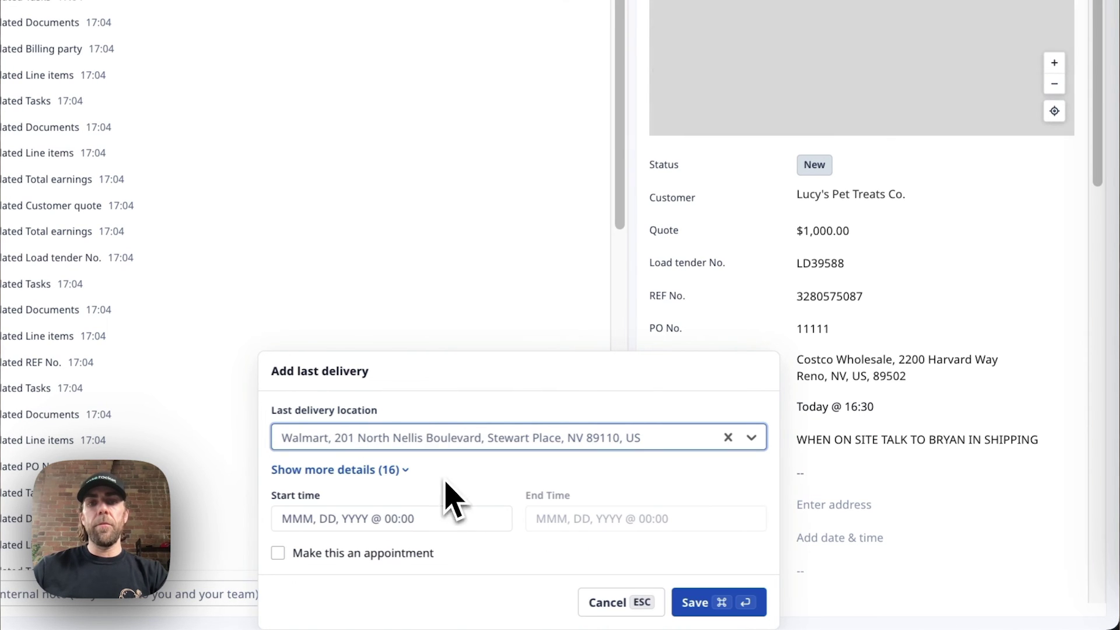
pyautogui.click(365, 522)
pyautogui.click(437, 382)
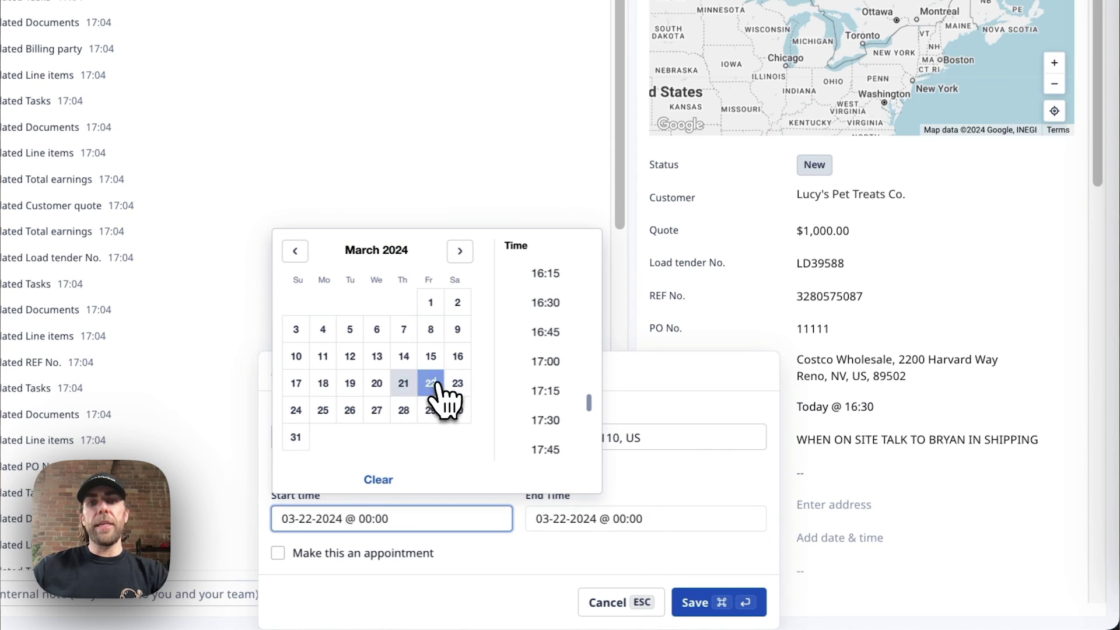
pyautogui.click(542, 374)
pyautogui.click(732, 602)
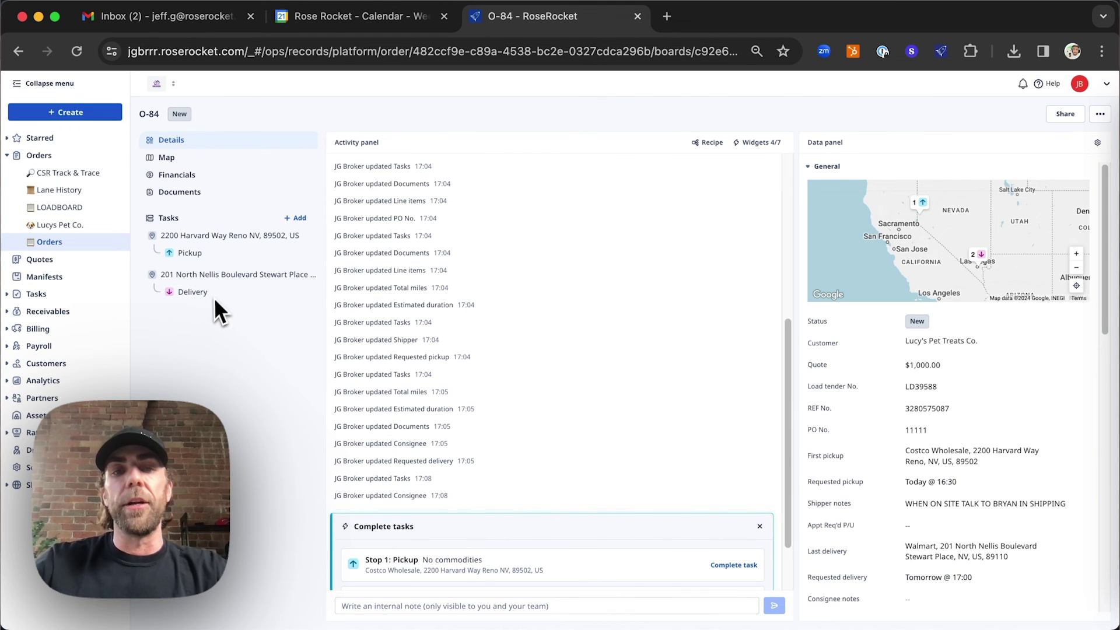
# Step: Open O-84's bill of lading PDF from the order's Documents list
pyautogui.click(217, 193)
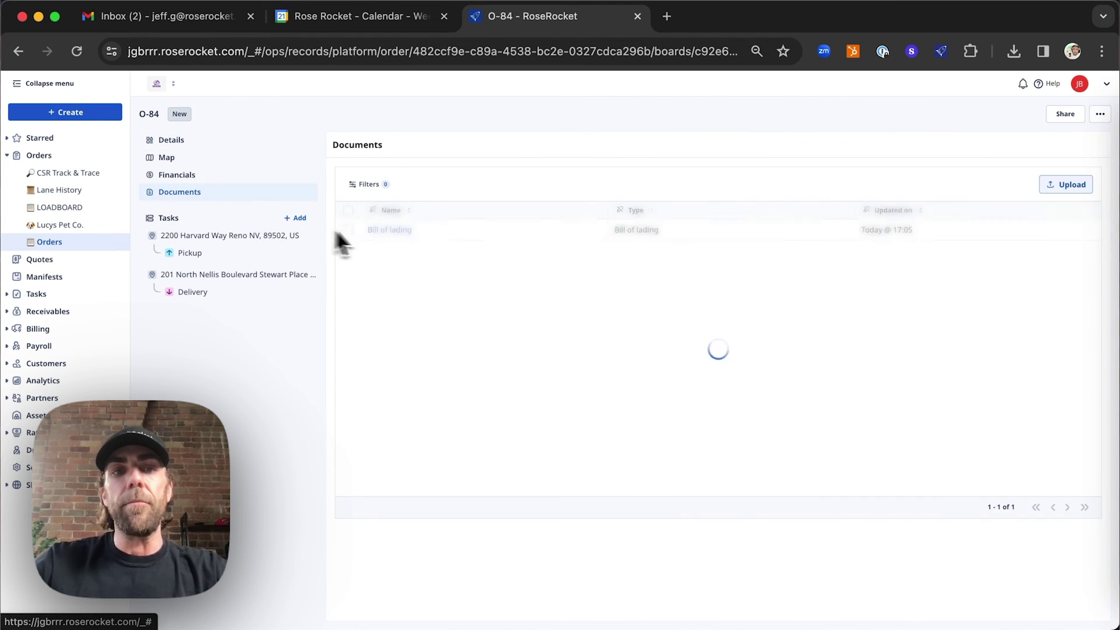
pyautogui.click(388, 232)
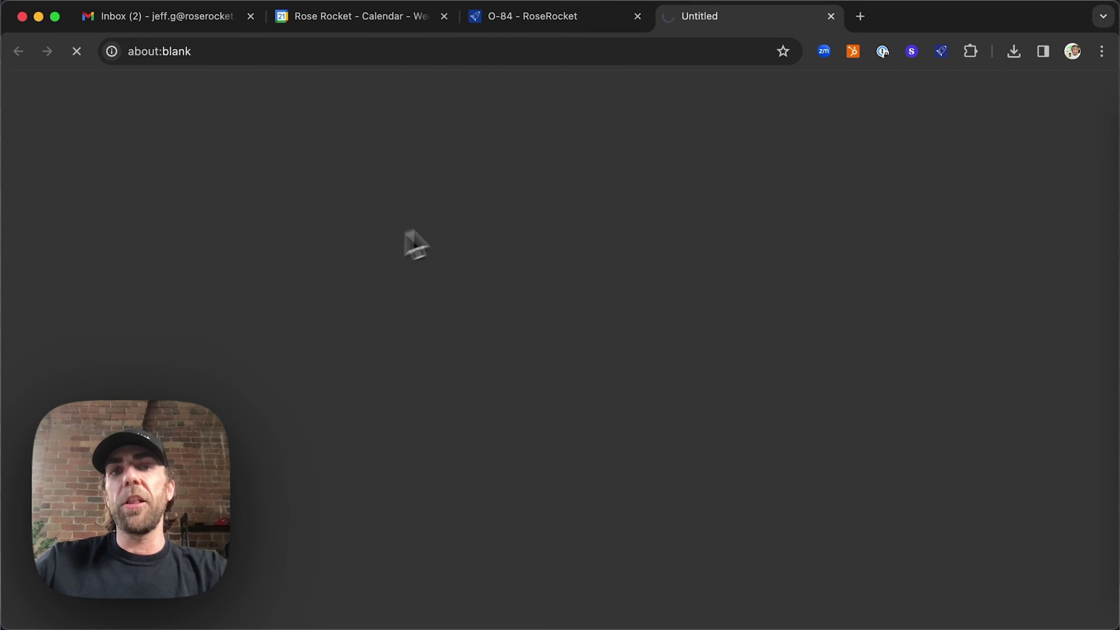